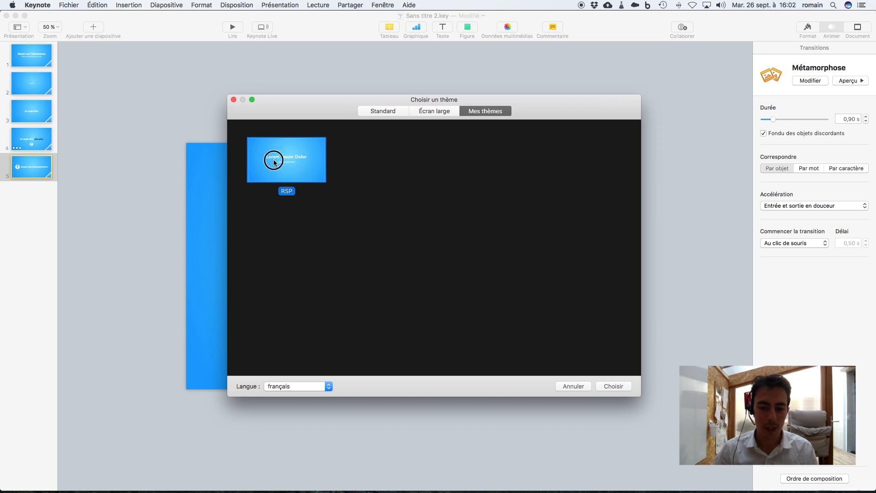
# - Create a new presentation from the custom RSP theme and enter "Réussir ses présentations" as the first slide's title
pyautogui.doubleClick(273, 160)
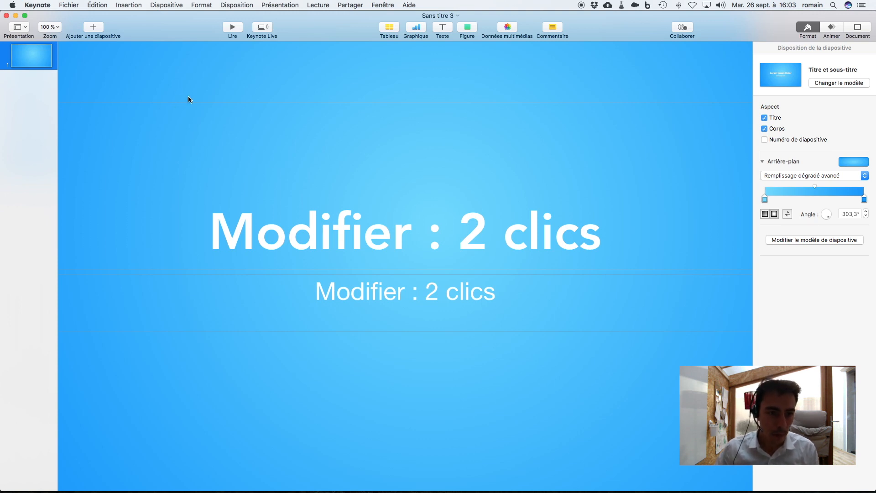
pyautogui.click(310, 219)
pyautogui.click(312, 220)
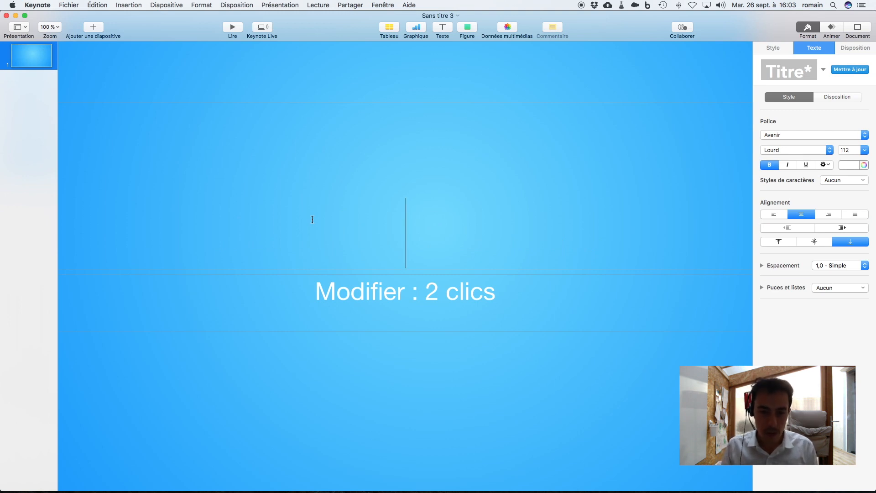
pyautogui.write('Réussir ses présentations')
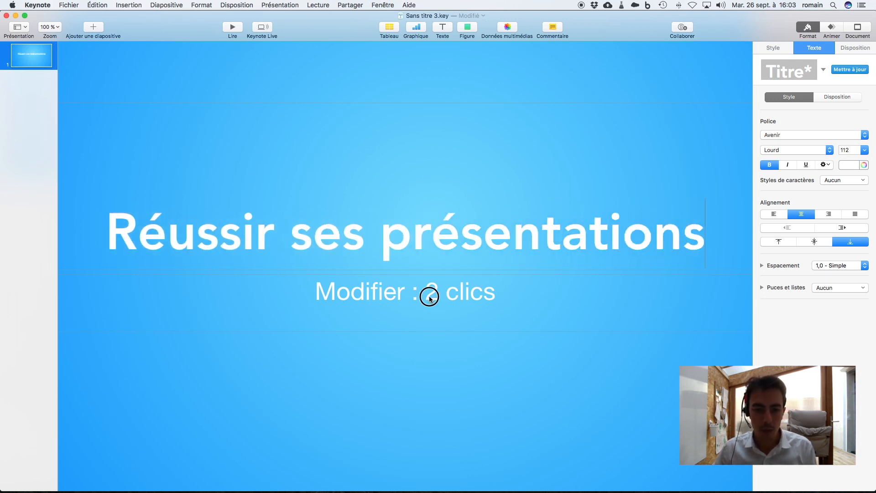
# - Enter "réalisez des présentations mémorables" as the subtitle of the first slide
pyautogui.doubleClick(430, 297)
pyautogui.write('réalisez des présenta')
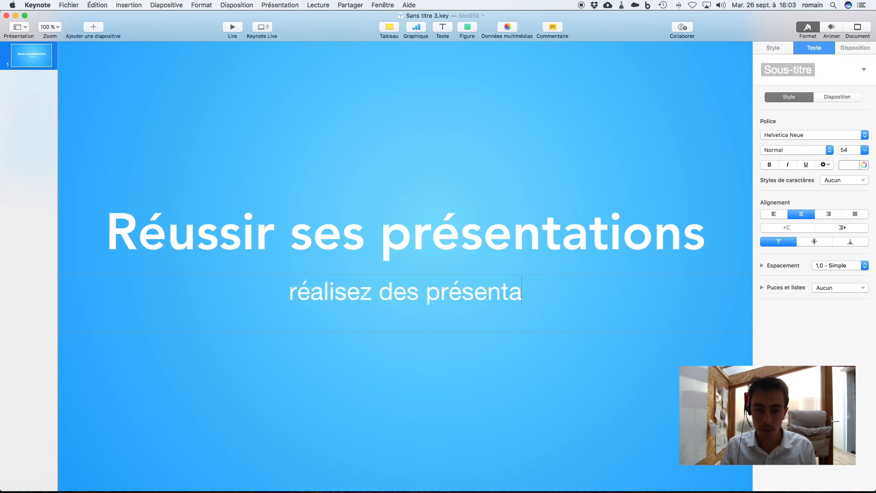
pyautogui.write('tions mémorables')
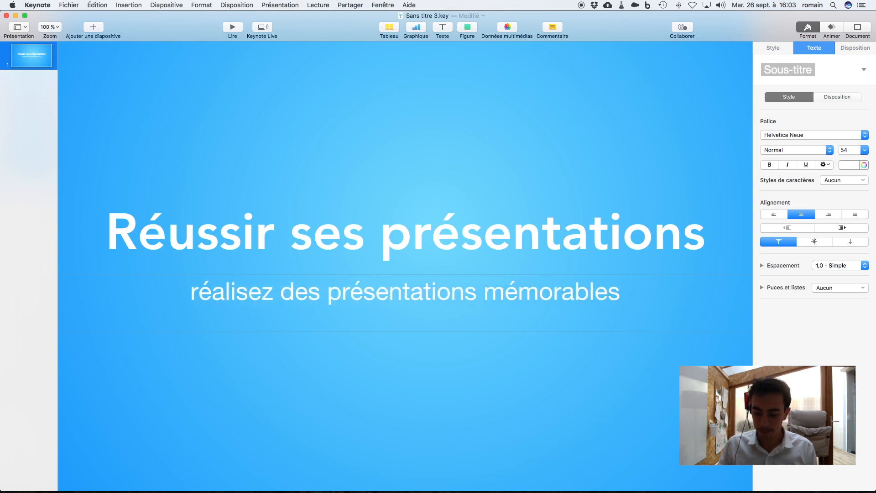
pyautogui.click(148, 116)
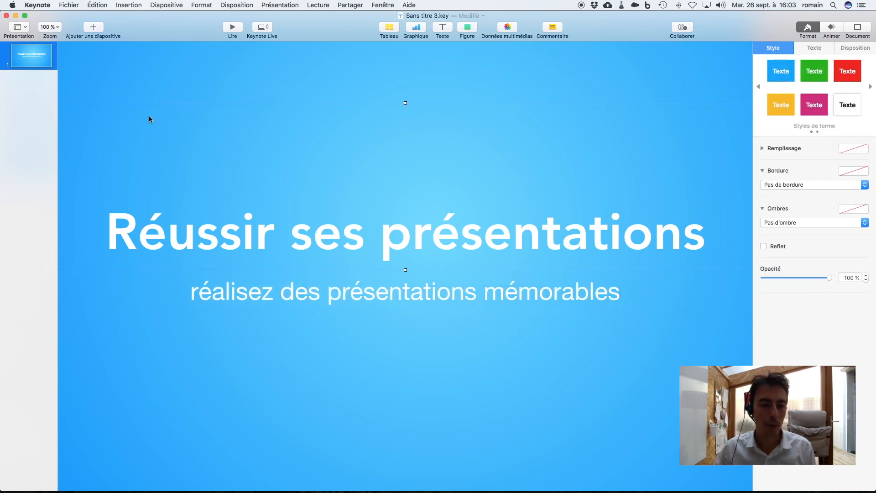
# - Duplicate the title slide to make a second slide
pyautogui.click(112, 61)
pyautogui.click(58, 27)
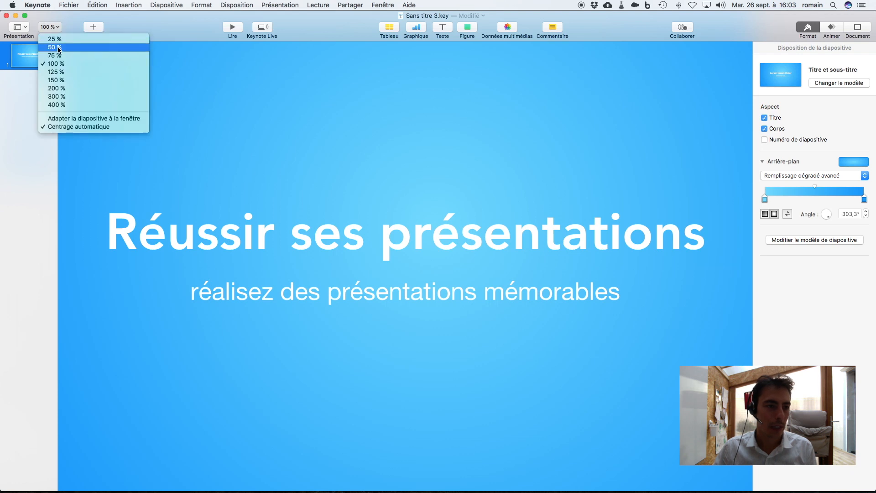
pyautogui.click(55, 40)
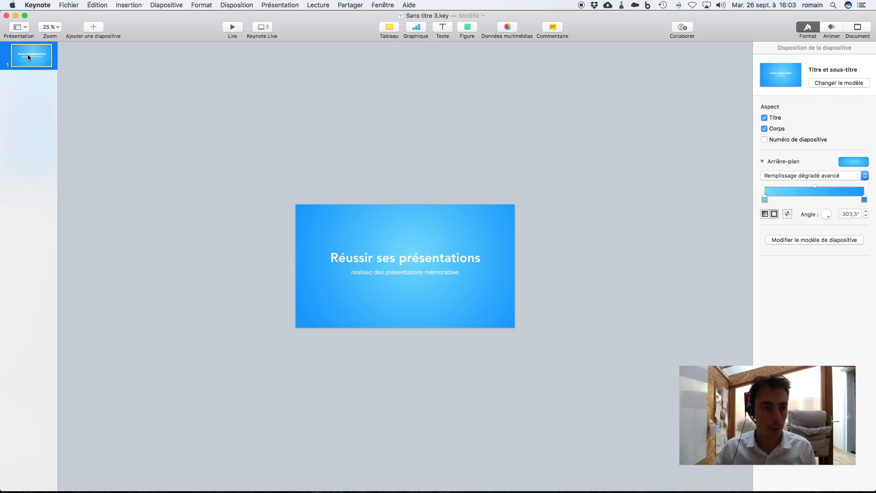
pyautogui.press('super+d')
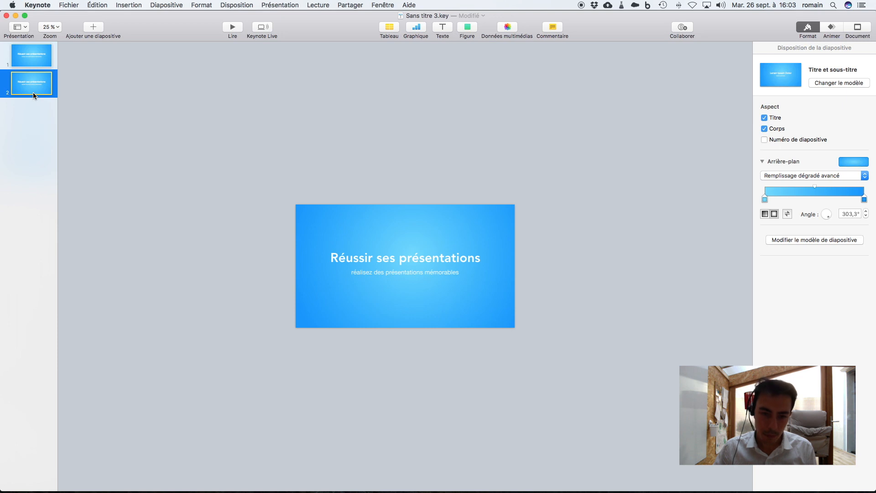
# - On the second slide, move the title and the subtitle off the slide area, into the space above it
pyautogui.click(349, 260)
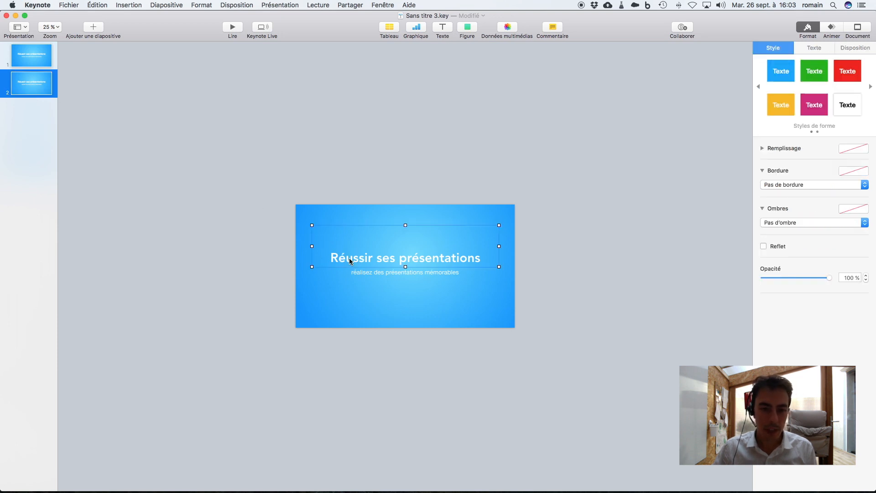
pyautogui.moveTo(419, 260); pyautogui.dragTo(418, 143)
pyautogui.moveTo(408, 275); pyautogui.dragTo(407, 161)
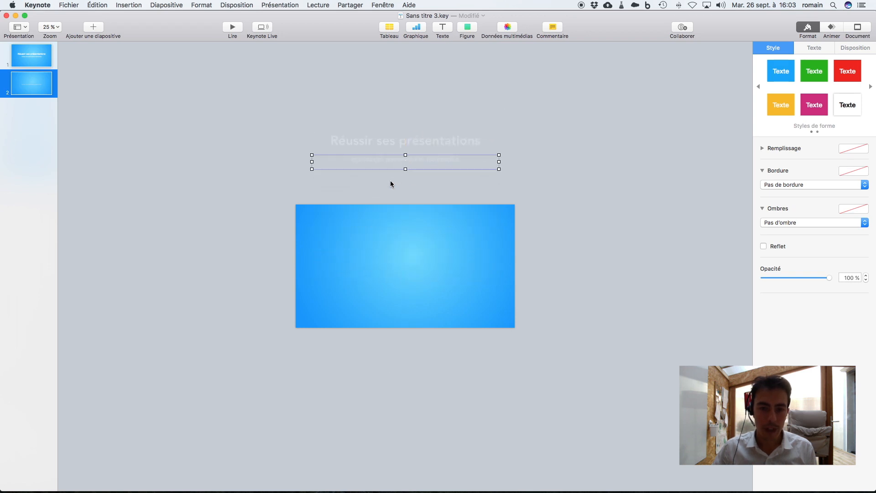
pyautogui.click(261, 205)
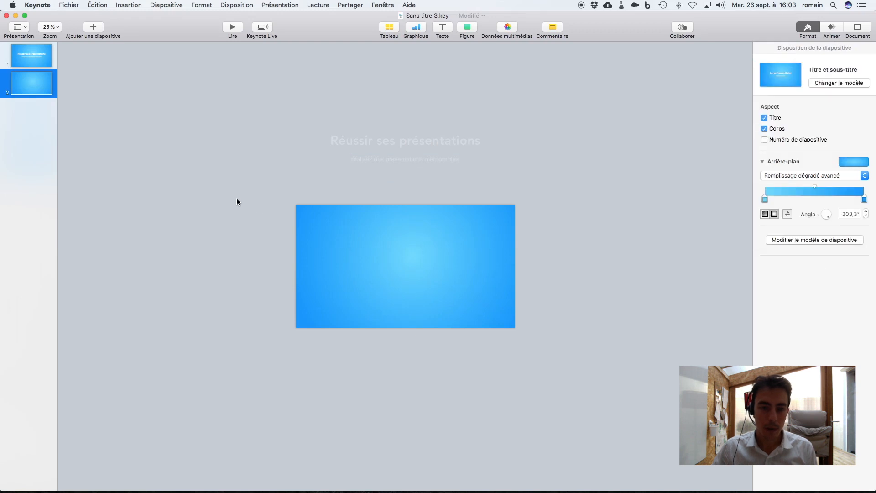
# - Play the slideshow from the first slide, advance to the second slide, and exit
pyautogui.click(23, 61)
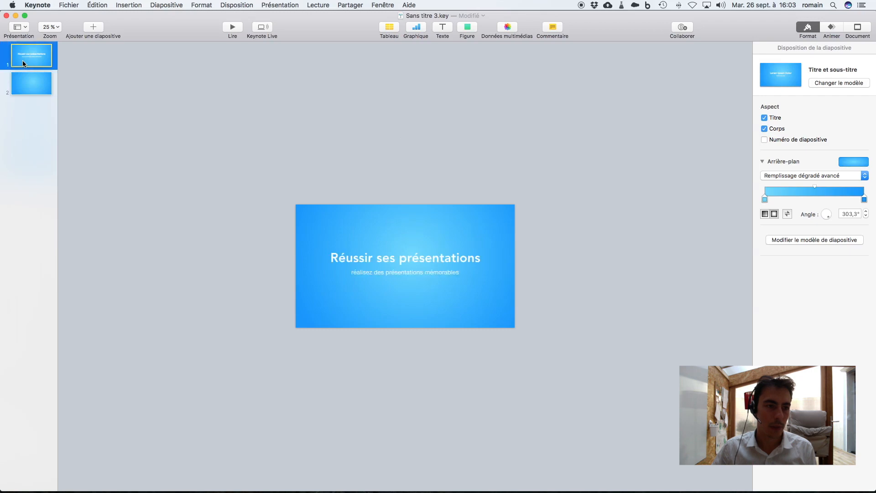
pyautogui.click(234, 28)
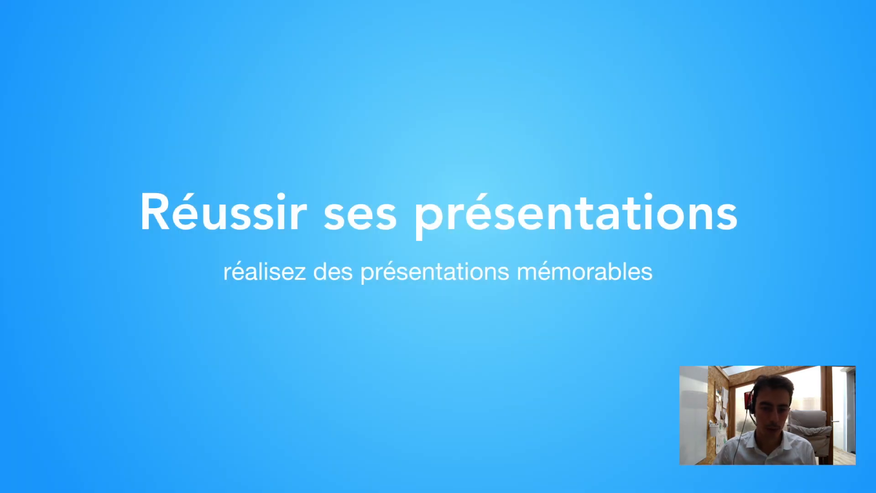
pyautogui.press('Right')
pyautogui.press('Escape')
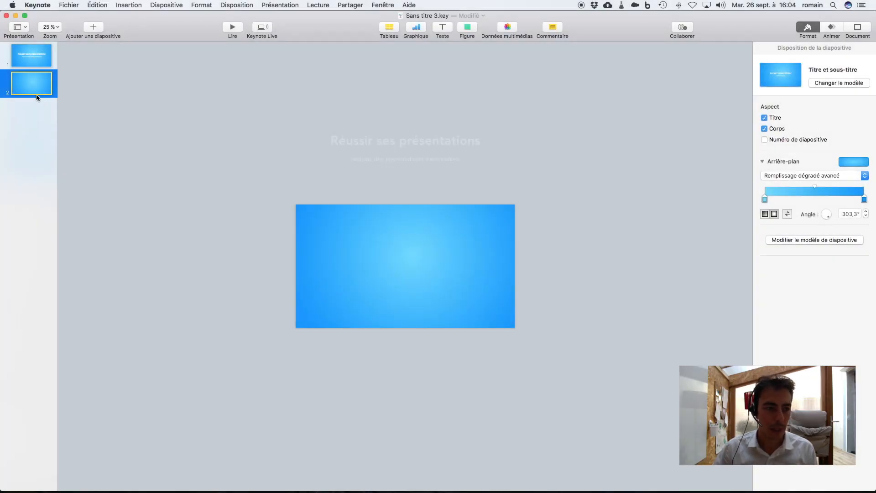
# - Add the Métamorphose transition to the first slide and set its duration to 1,25 s
pyautogui.click(36, 64)
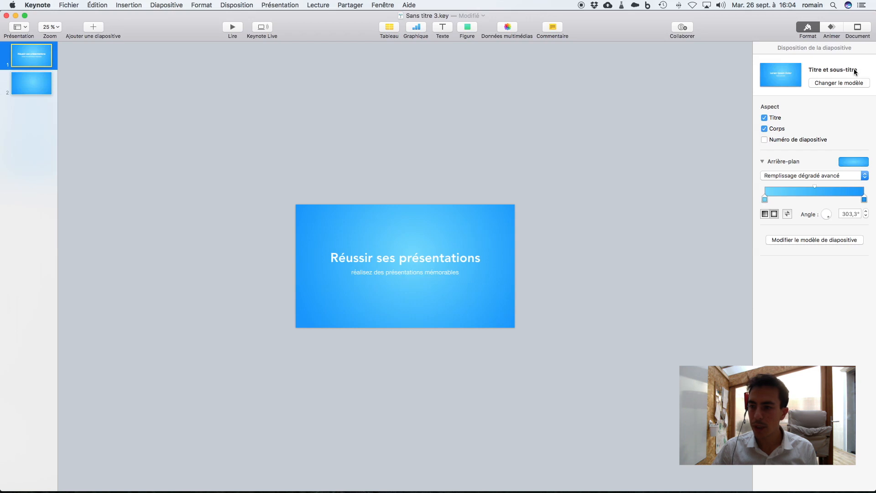
pyautogui.click(832, 28)
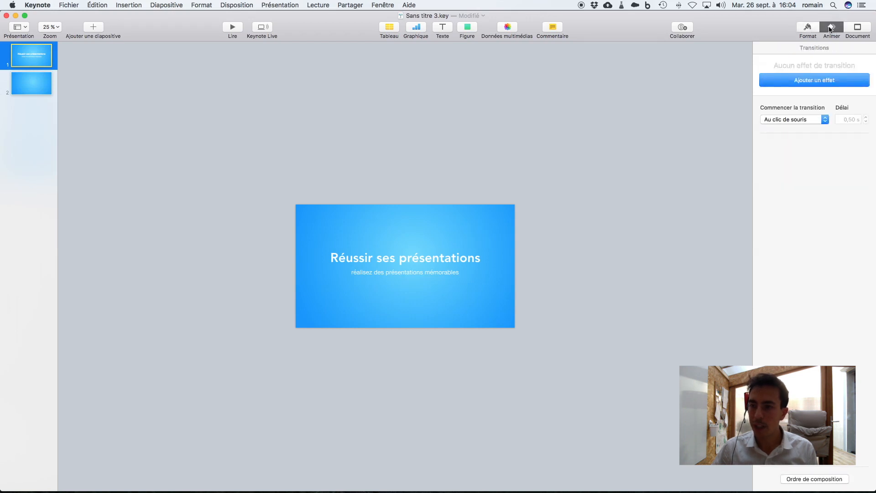
pyautogui.click(826, 80)
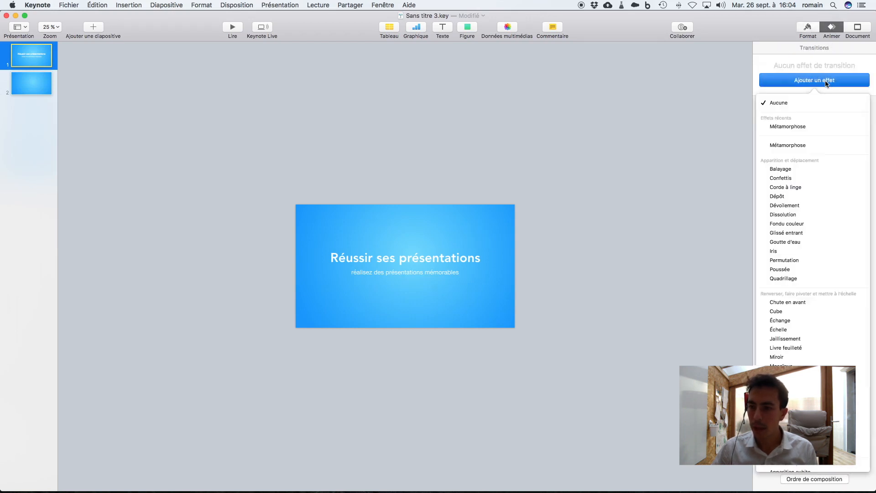
pyautogui.click(814, 127)
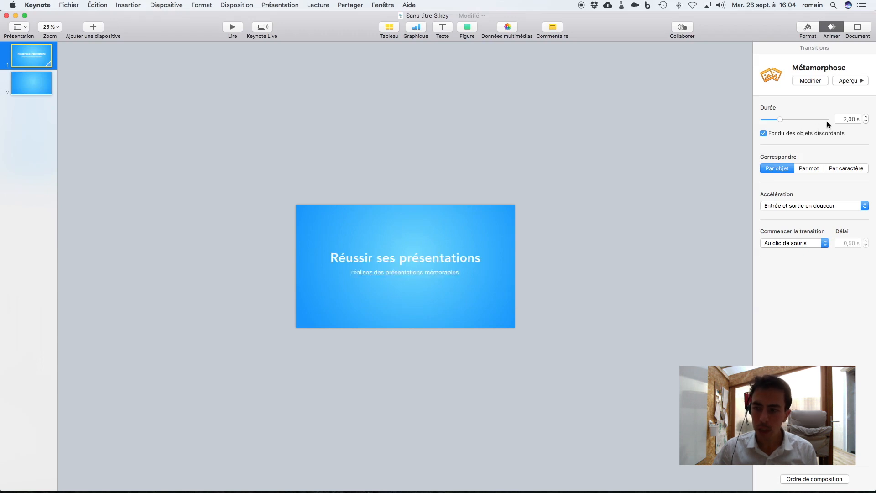
pyautogui.click(865, 121)
pyautogui.click(865, 121)
pyautogui.click(865, 121)
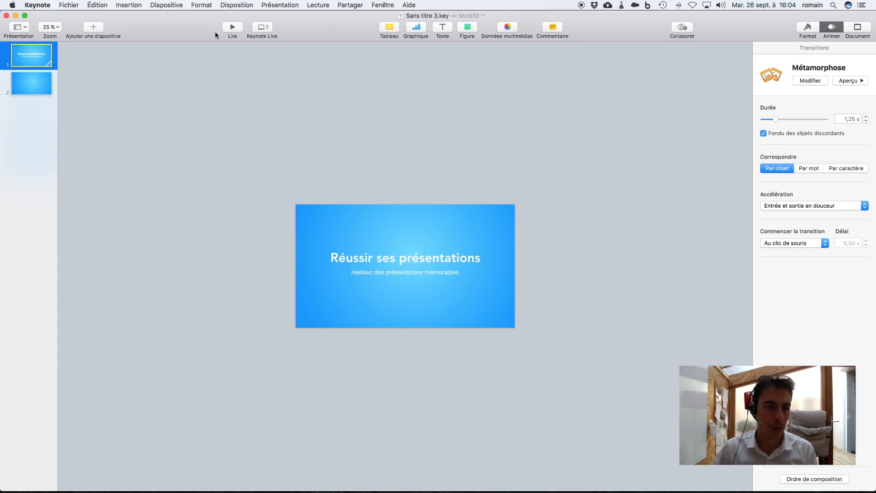
# - Play the slideshow from the first slide to check the Métamorphose transition into the second slide
pyautogui.click(230, 27)
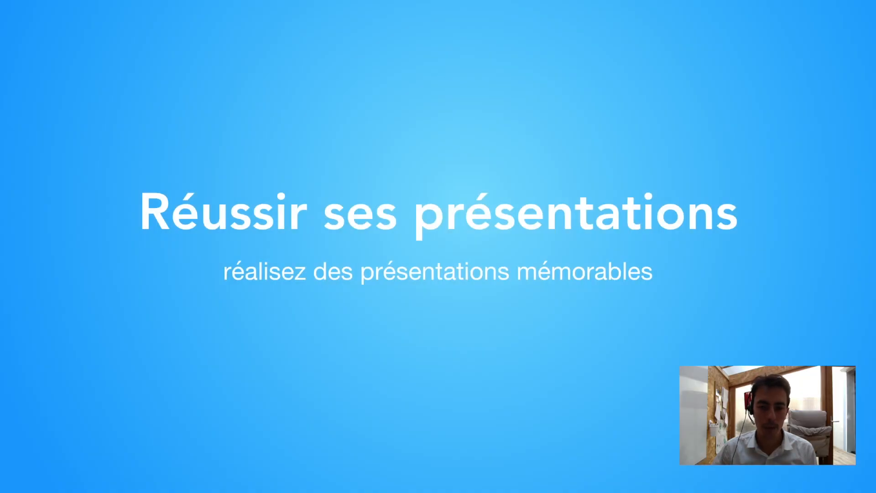
pyautogui.press('Right')
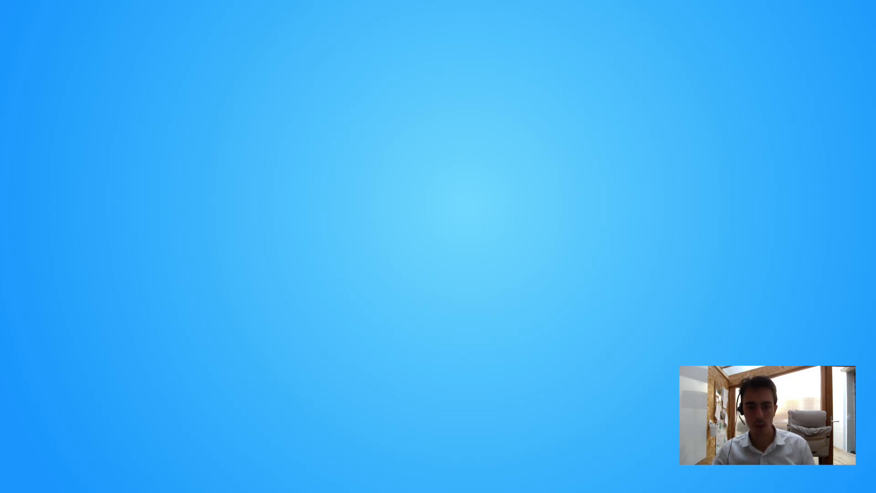
pyautogui.press('Escape')
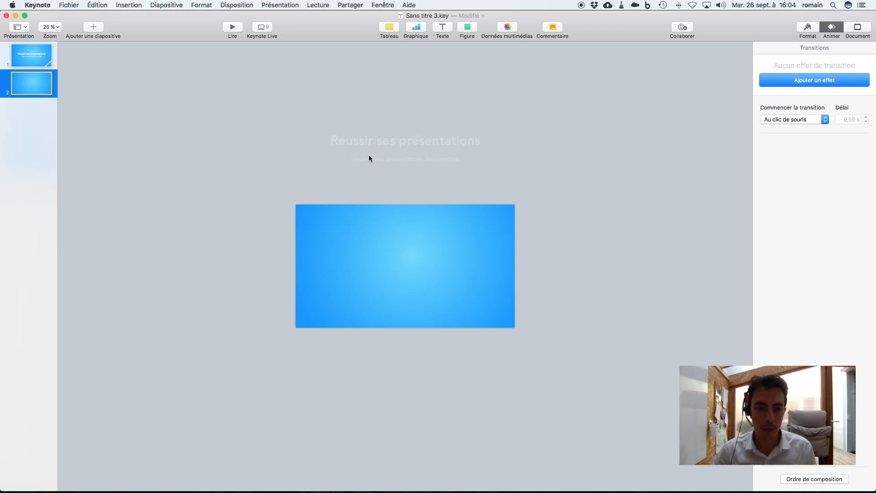
# - On the second slide, move the title much farther above the slide and the subtitle down to just above its upper edge
pyautogui.moveTo(396, 144); pyautogui.dragTo(402, 51)
pyautogui.moveTo(405, 158); pyautogui.dragTo(405, 188)
pyautogui.moveTo(420, 49); pyautogui.dragTo(419, 43)
pyautogui.click(118, 119)
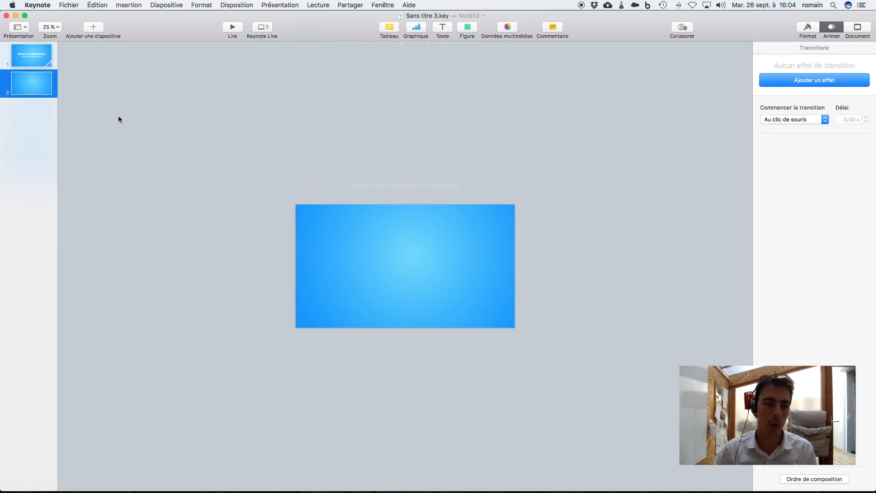
# - Replay the slideshow from the first slide to check how the title and subtitle move off the slide
pyautogui.click(42, 59)
pyautogui.click(236, 29)
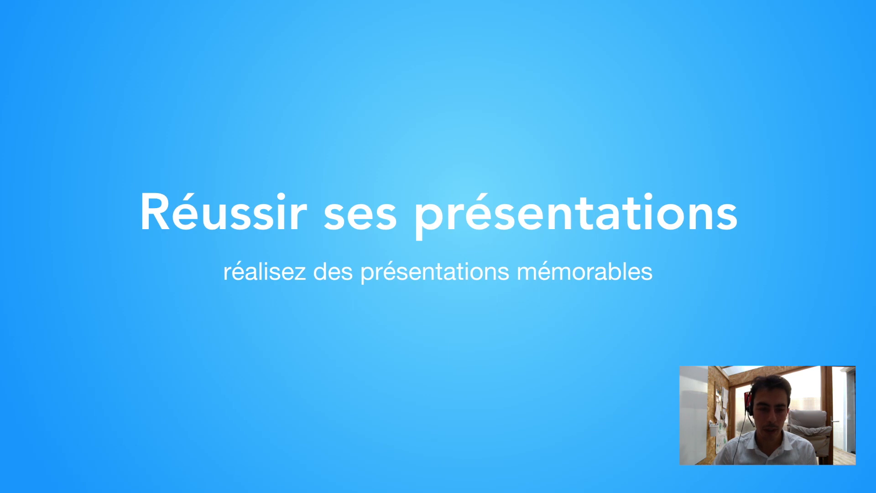
pyautogui.press('Right')
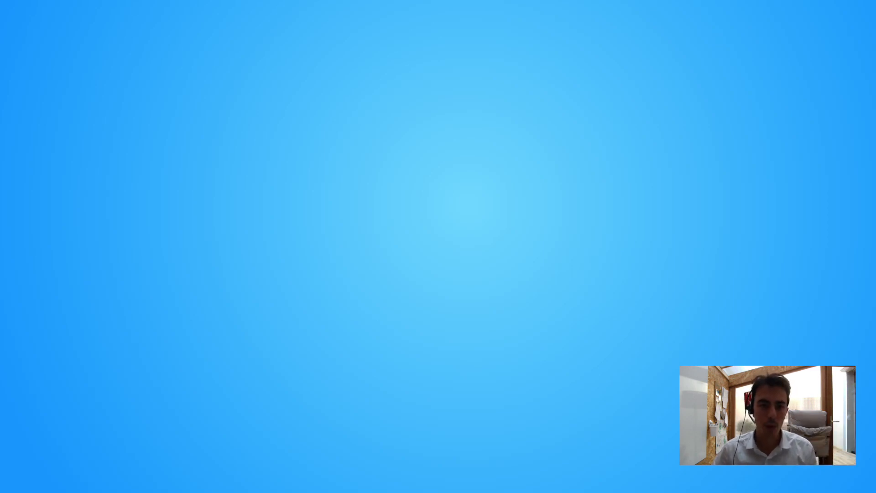
pyautogui.press('Escape')
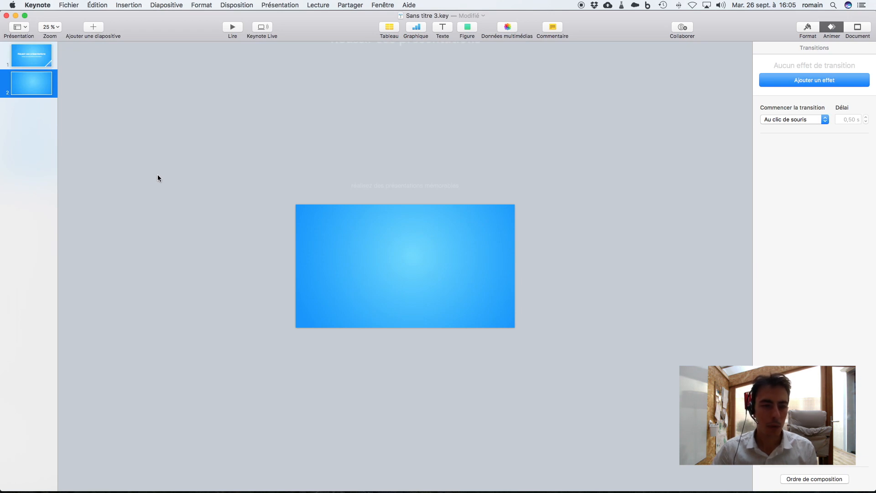
pyautogui.click(17, 59)
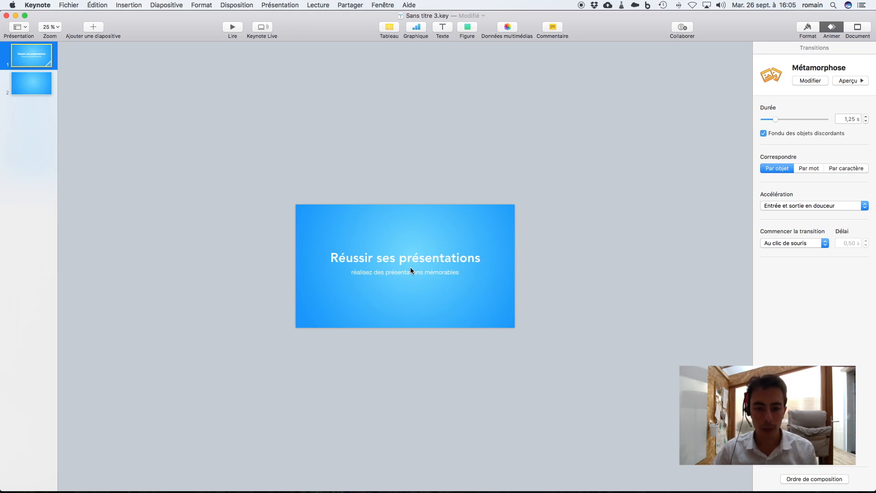
pyautogui.click(45, 80)
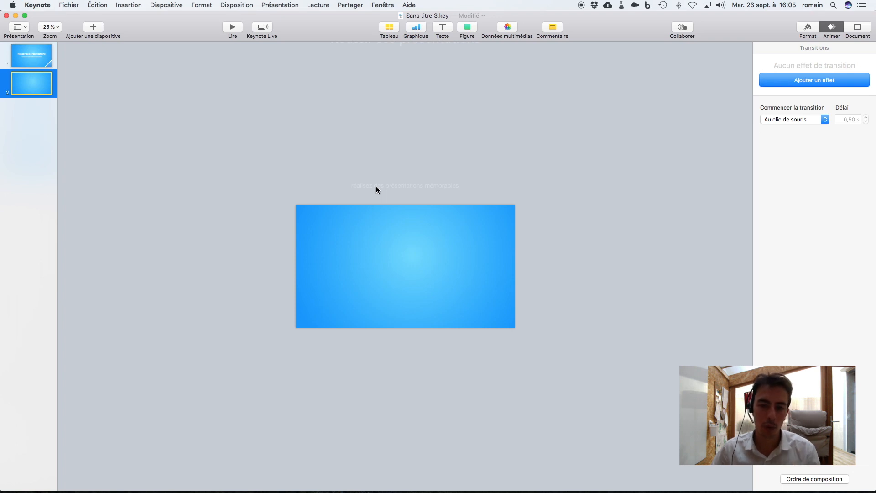
pyautogui.click(34, 55)
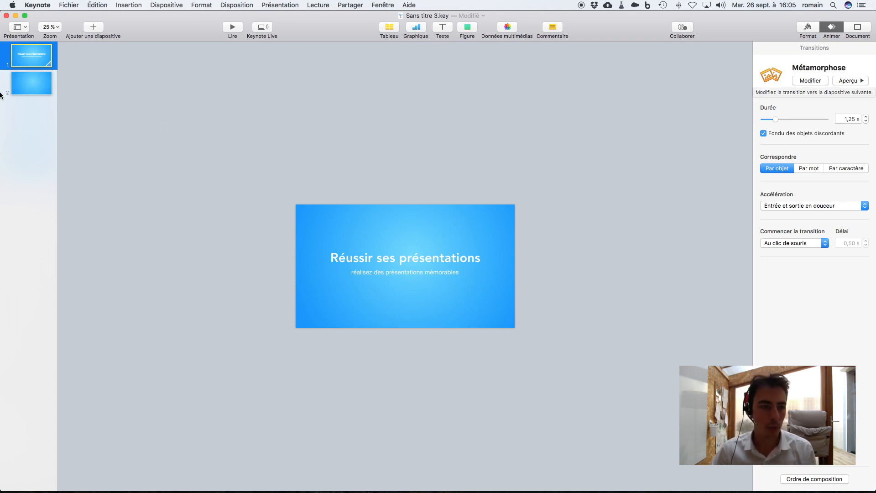
# - Add a text box reading "Un super effet" at the centre of the second slide
pyautogui.click(23, 88)
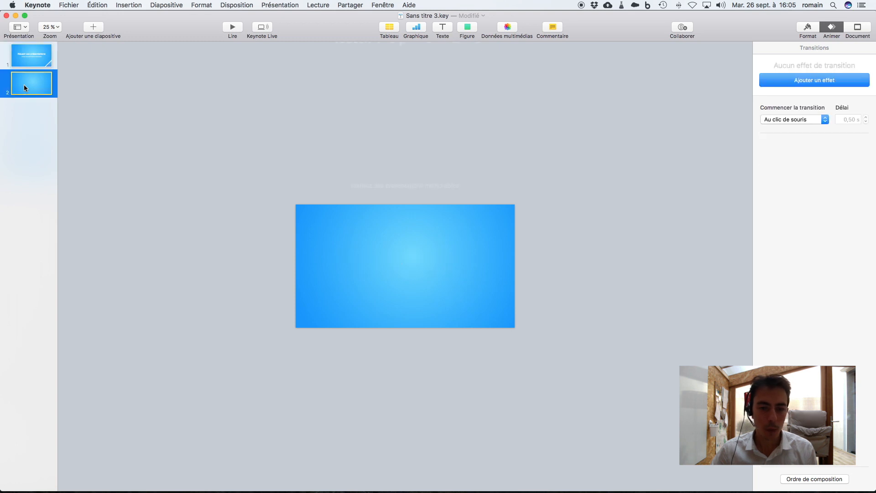
pyautogui.click(439, 27)
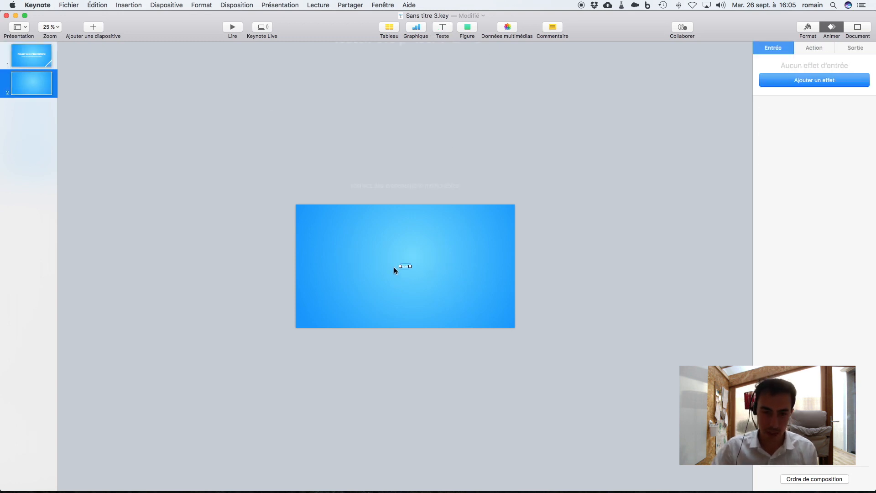
pyautogui.click(405, 267)
pyautogui.write('Un super effet')
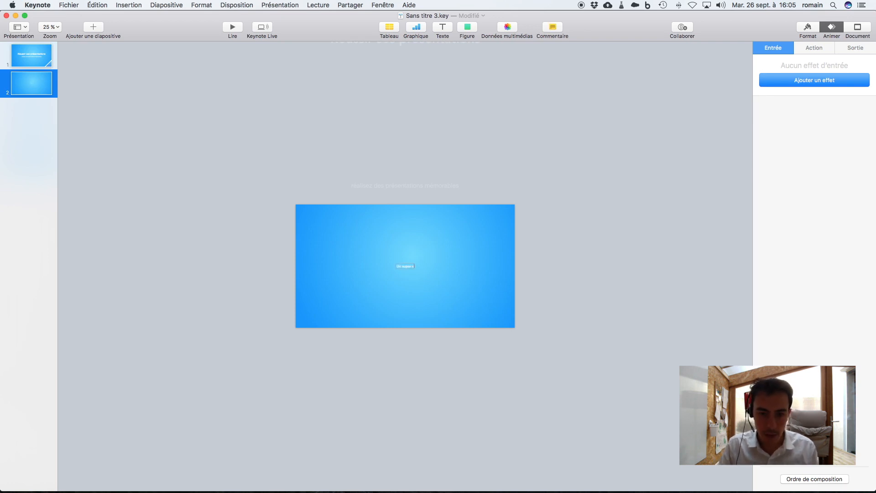
pyautogui.click(439, 272)
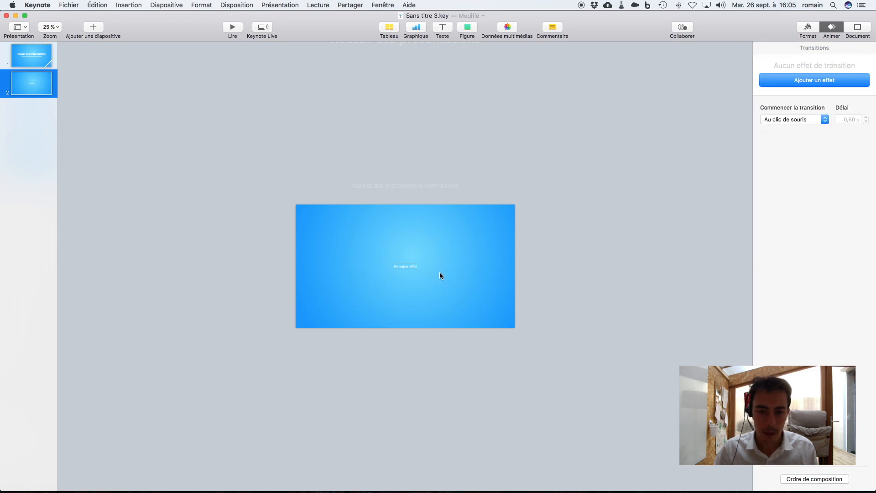
pyautogui.click(29, 93)
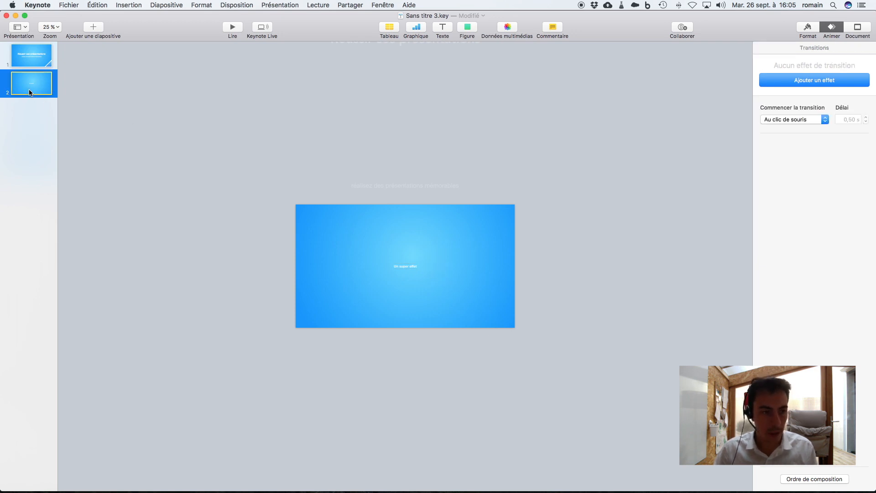
# - Duplicate the second slide and enlarge the "Un super effet" text on the copy to 96 pt
pyautogui.press('super+d')
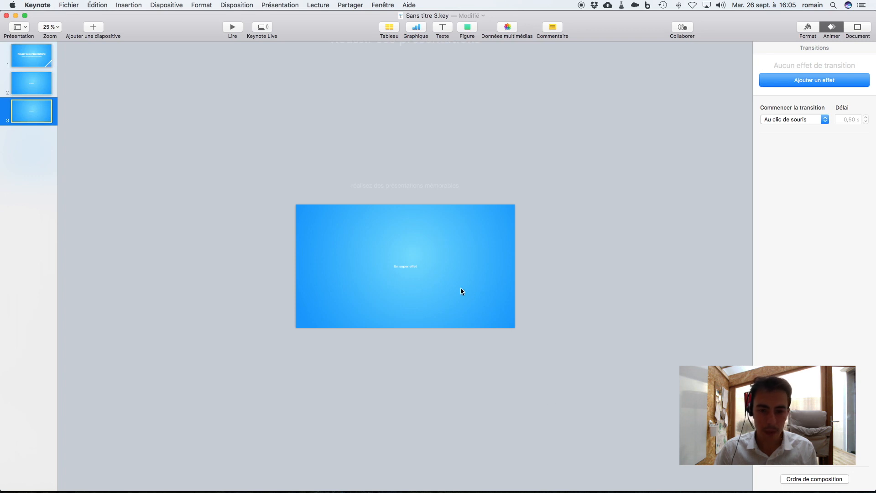
pyautogui.doubleClick(411, 268)
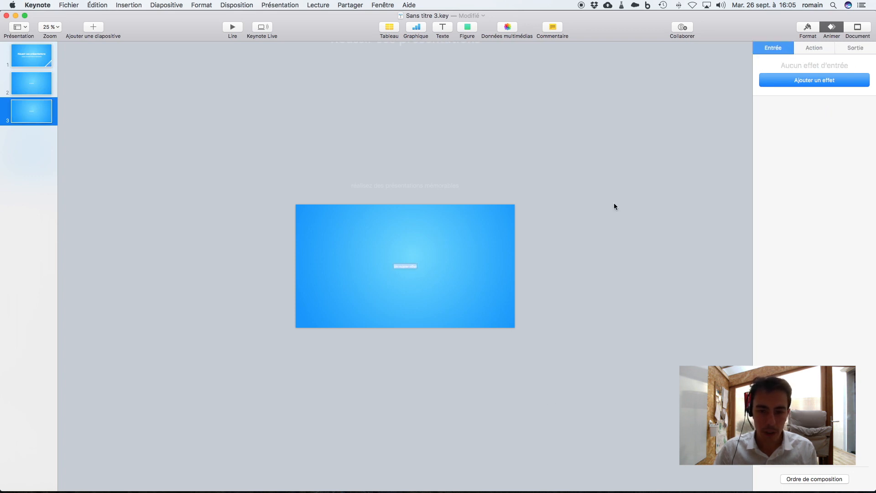
pyautogui.click(815, 31)
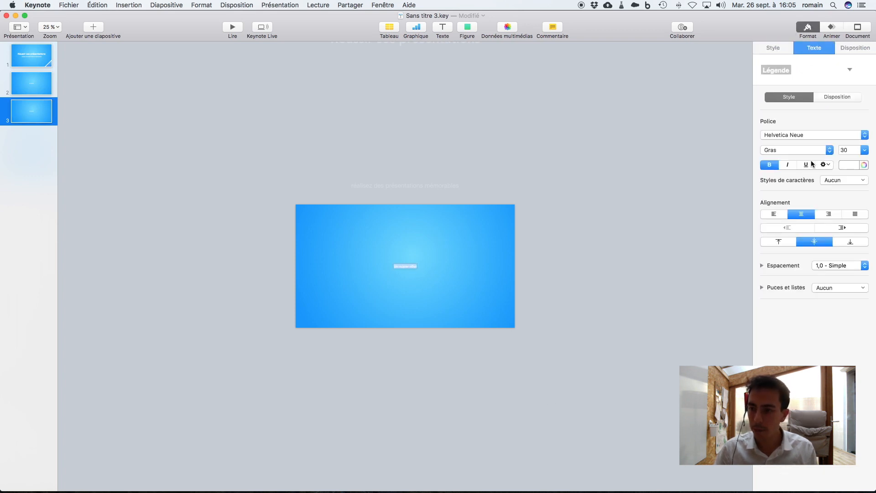
pyautogui.click(865, 151)
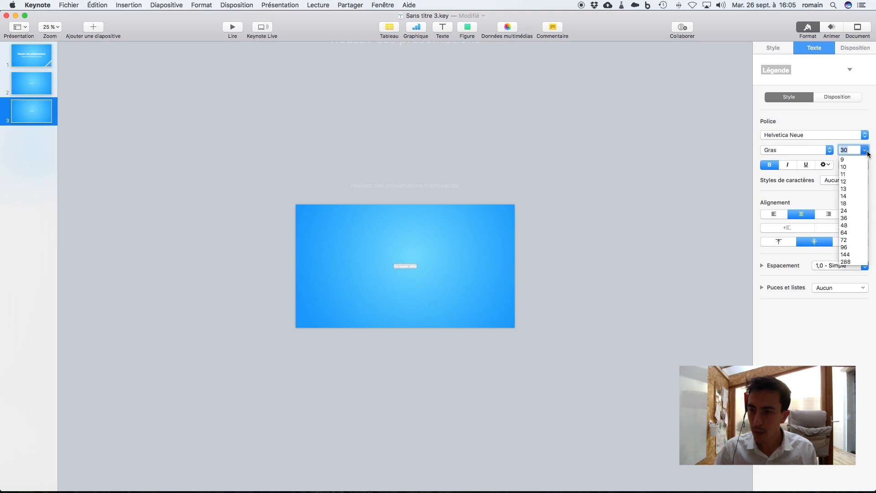
pyautogui.click(853, 248)
pyautogui.click(865, 150)
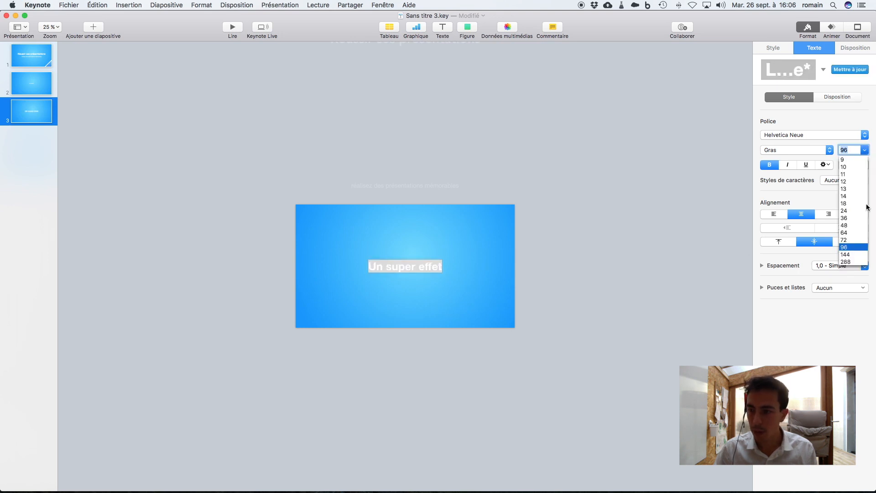
pyautogui.click(856, 255)
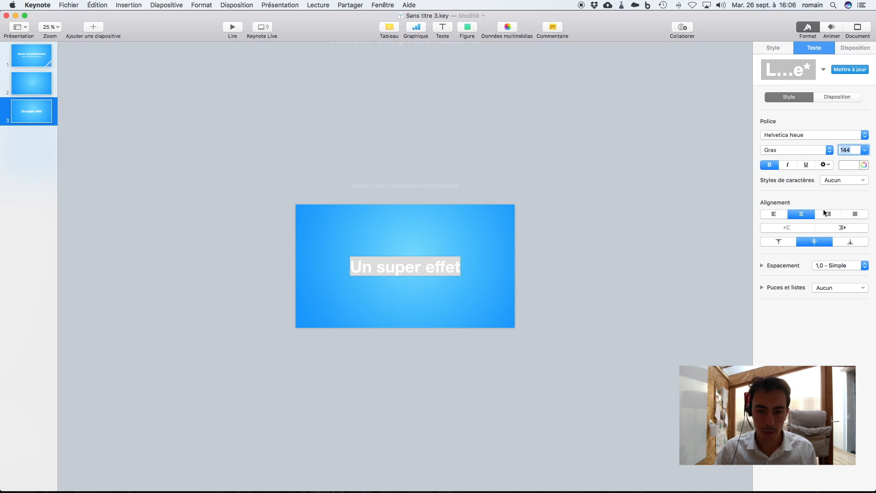
pyautogui.click(863, 150)
pyautogui.click(852, 247)
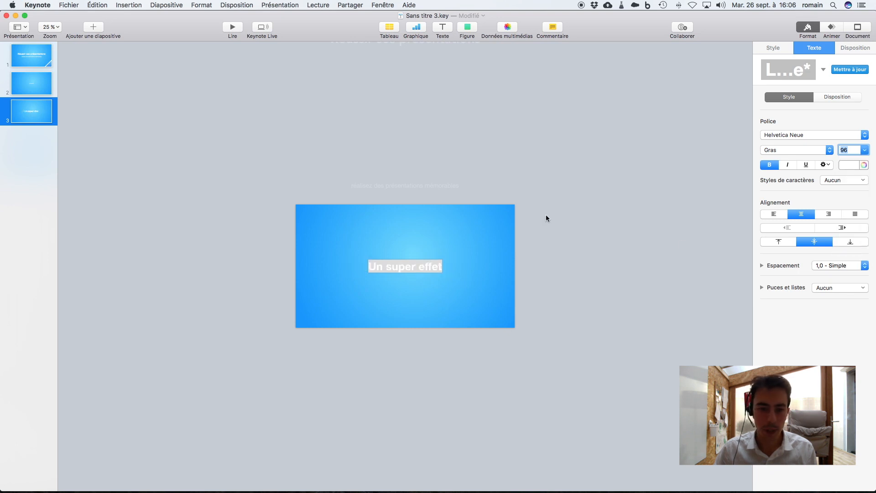
pyautogui.click(547, 218)
# - Add a Métamorphose transition to the second slide
pyautogui.click(31, 83)
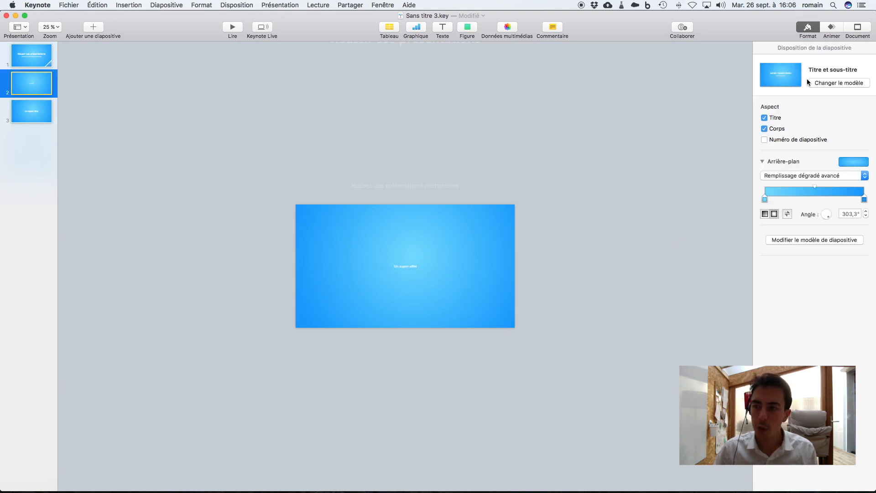
pyautogui.click(831, 26)
pyautogui.click(832, 80)
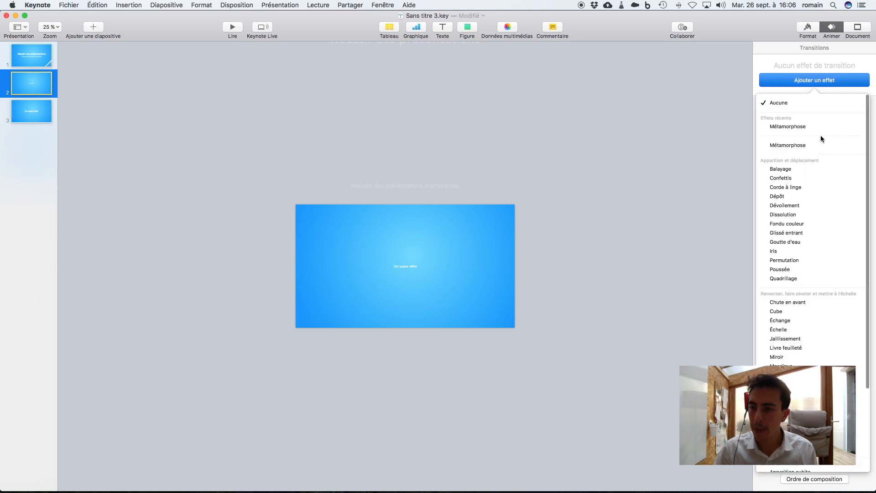
pyautogui.click(813, 126)
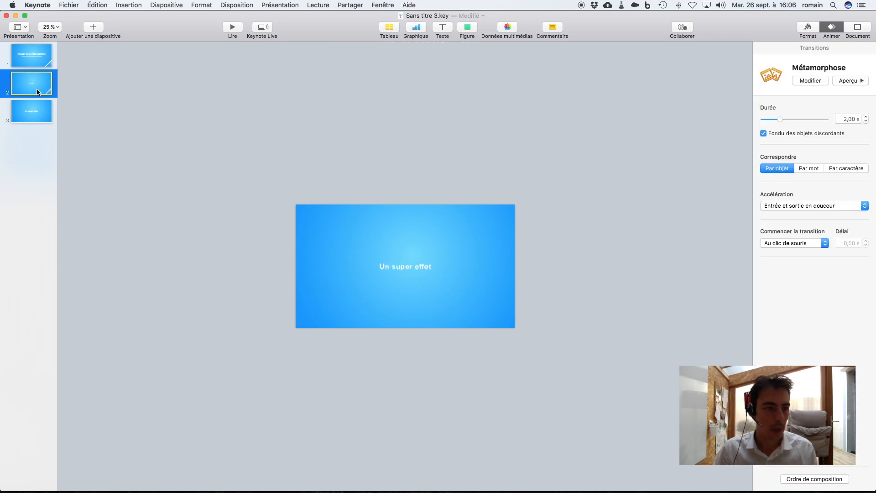
# - Play the slideshow from the second slide to check how the text grows into the third slide
pyautogui.press('alt+super+p')
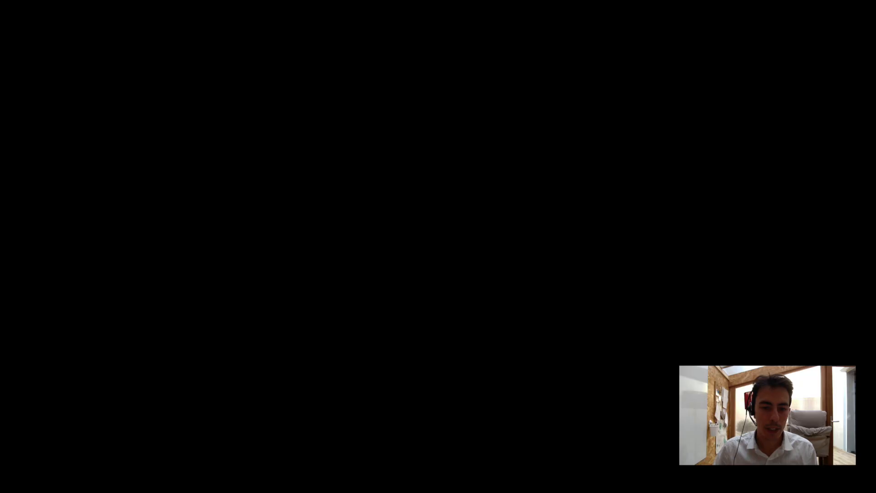
pyautogui.press('Right')
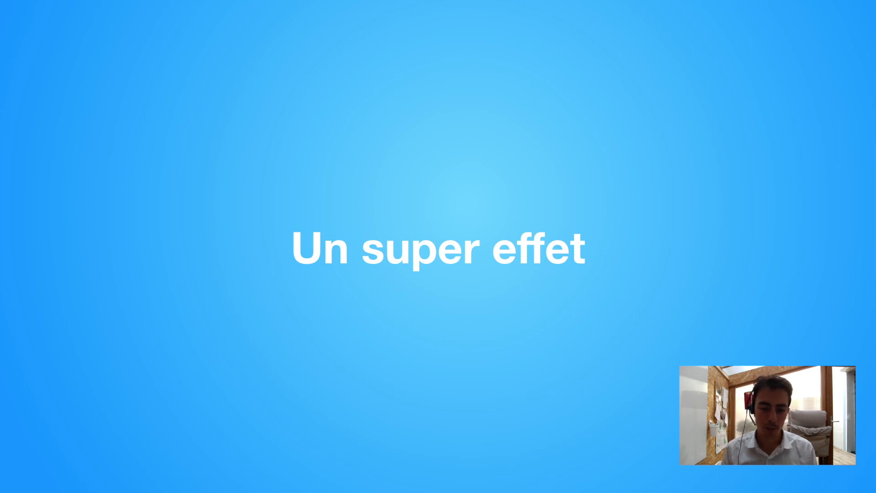
pyautogui.press('Escape')
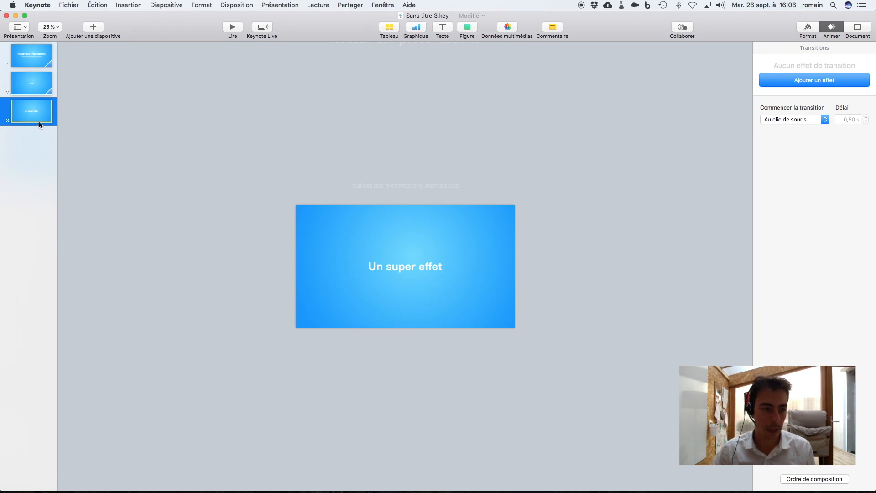
# - Duplicate the third slide, copy its text box beside the original and change the copy's text to "Plus plus"
pyautogui.press('super+d')
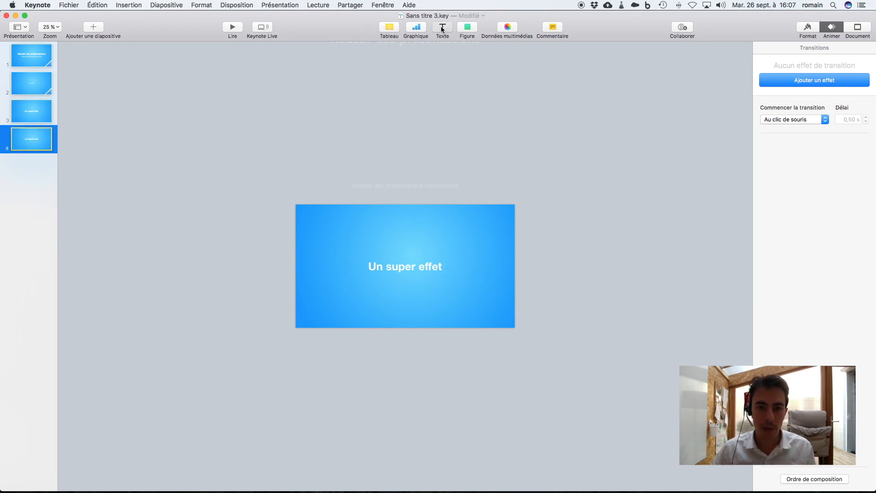
pyautogui.click(406, 267)
pyautogui.moveTo(407, 270); pyautogui.dragTo(460, 269)
pyautogui.press('BackSpace')
pyautogui.click(422, 270)
pyautogui.moveTo(422, 270); pyautogui.dragTo(503, 269)
pyautogui.tripleClick(497, 268)
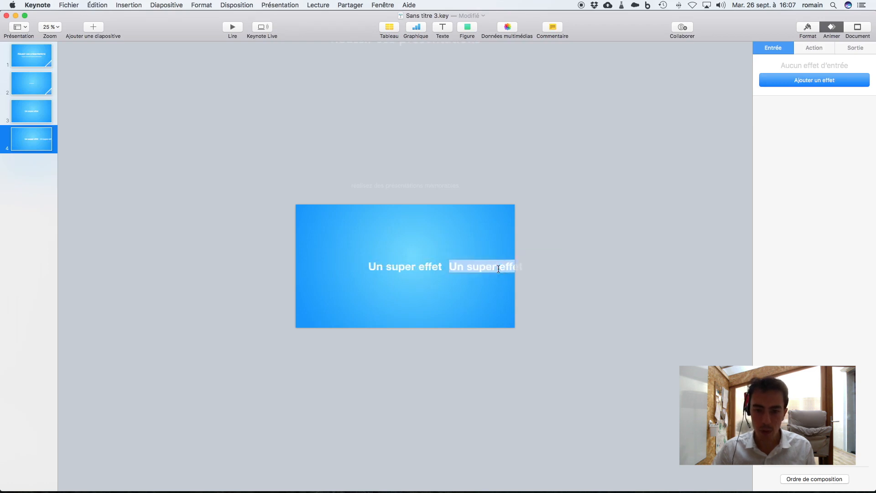
pyautogui.write('Plus plus')
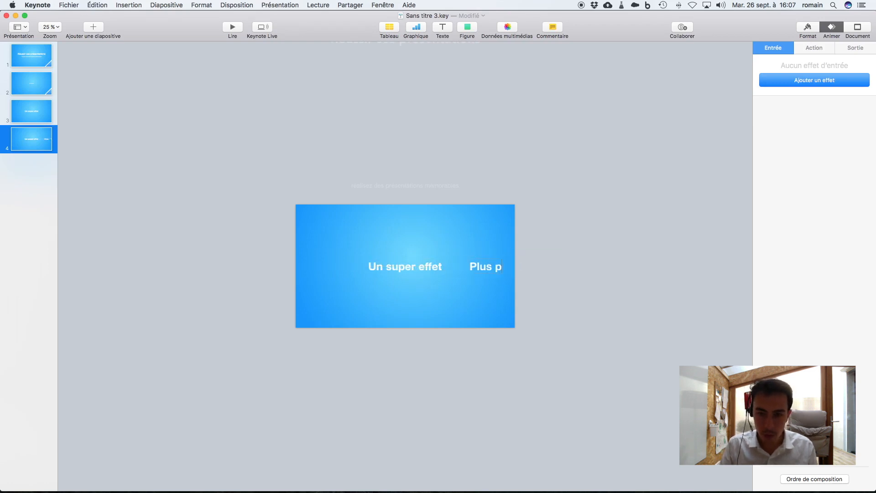
pyautogui.click(708, 168)
# - Colour the "Plus plus" text on the fourth slide dark blue
pyautogui.tripleClick(493, 266)
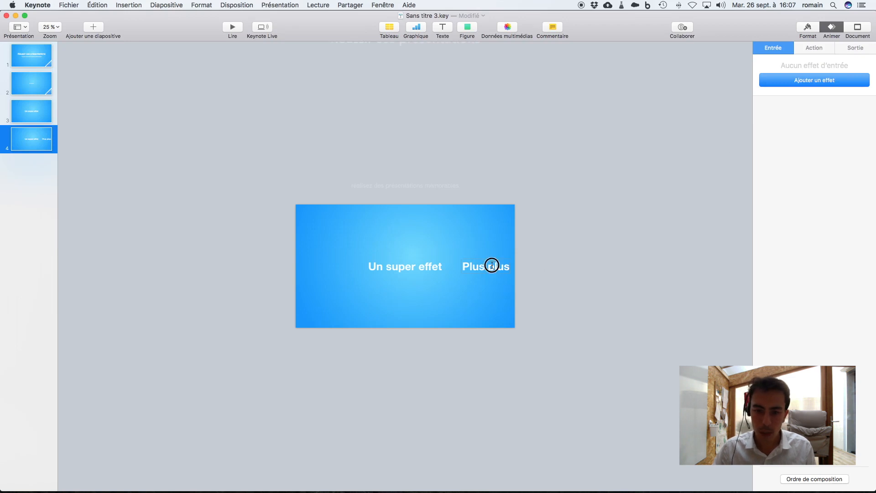
pyautogui.click(807, 29)
pyautogui.click(854, 165)
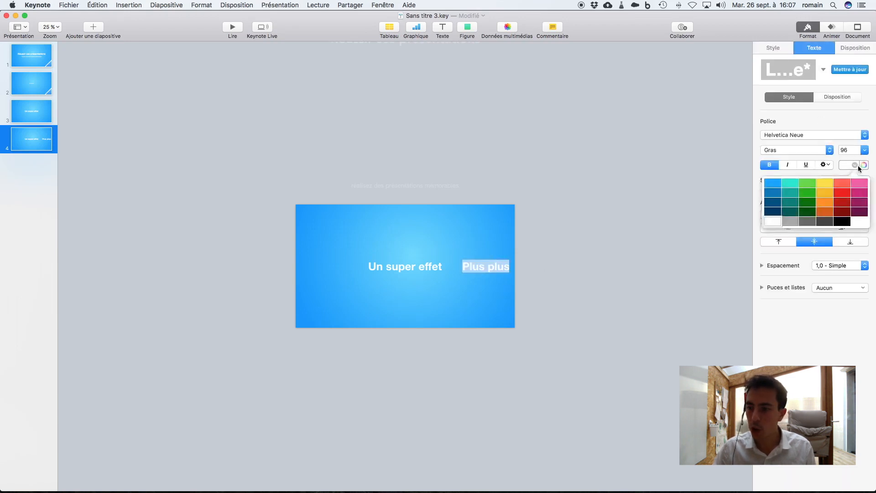
pyautogui.click(791, 213)
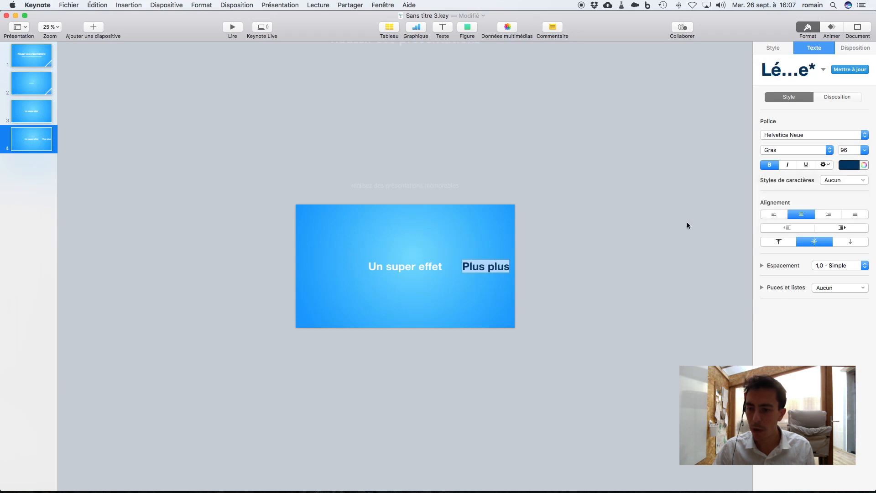
pyautogui.click(447, 290)
# - Move the dark blue text closer to "Un super effet" and change its wording to lowercase "plus plus"
pyautogui.moveTo(384, 245); pyautogui.dragTo(469, 268)
pyautogui.click(567, 270)
pyautogui.doubleClick(452, 265)
pyautogui.press('BackSpace')
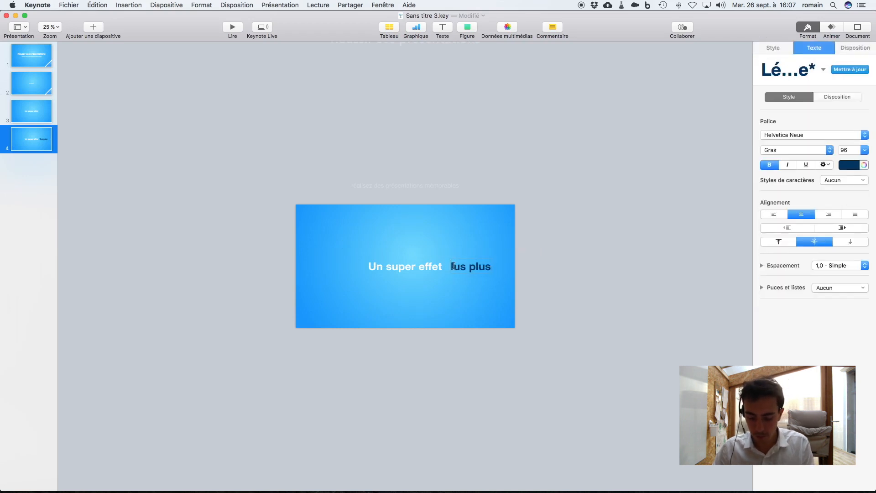
pyautogui.write('p')
pyautogui.click(530, 268)
# - Select both text boxes on the fourth slide and centre them together on the slide
pyautogui.moveTo(472, 270); pyautogui.dragTo(472, 268)
pyautogui.moveTo(367, 249); pyautogui.dragTo(443, 269)
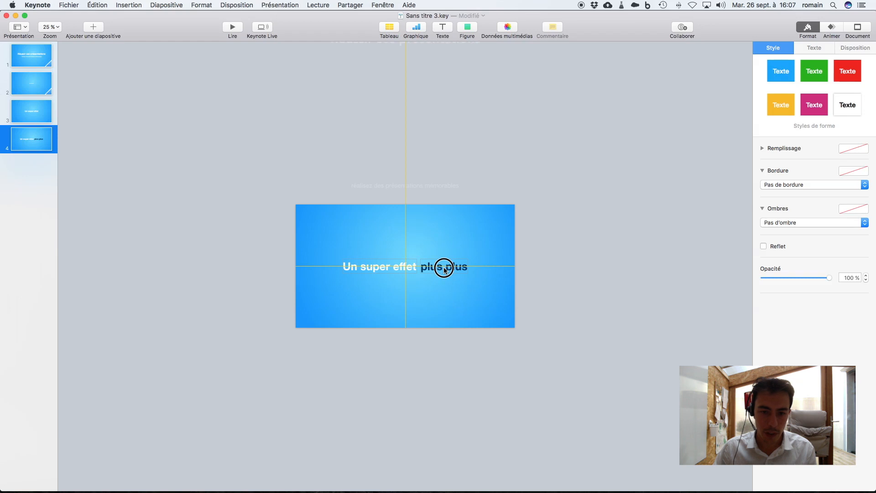
pyautogui.moveTo(444, 270); pyautogui.dragTo(444, 270)
pyautogui.click(153, 200)
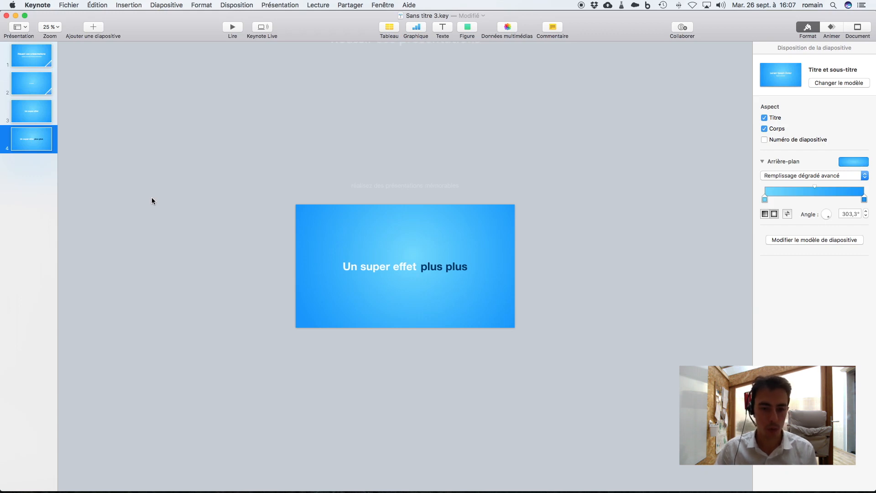
# - Add a Métamorphose transition to the third slide
pyautogui.click(32, 119)
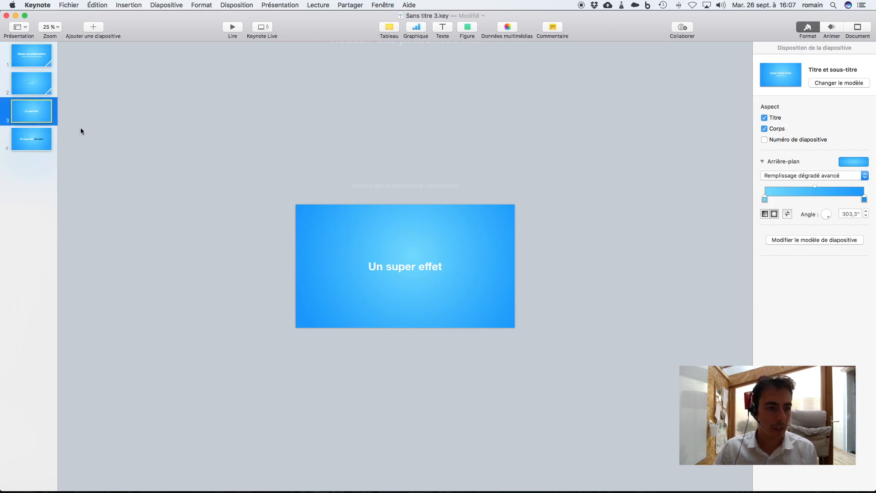
pyautogui.click(831, 26)
pyautogui.click(819, 78)
pyautogui.click(809, 129)
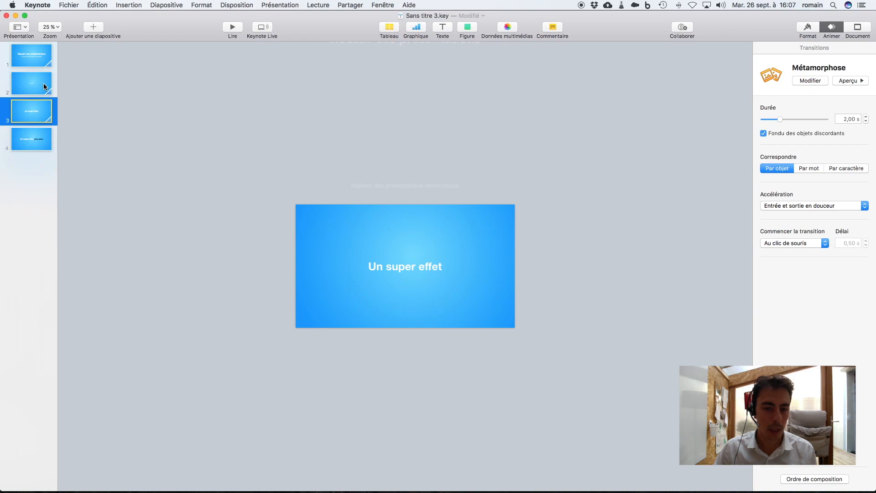
# - Play the slideshow from the third slide to check the transition that brings in "plus plus"
pyautogui.click(233, 27)
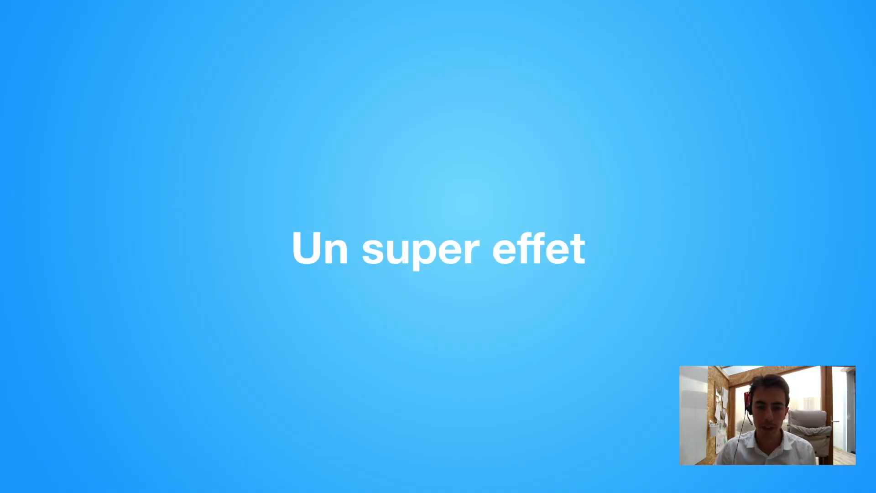
pyautogui.press('space')
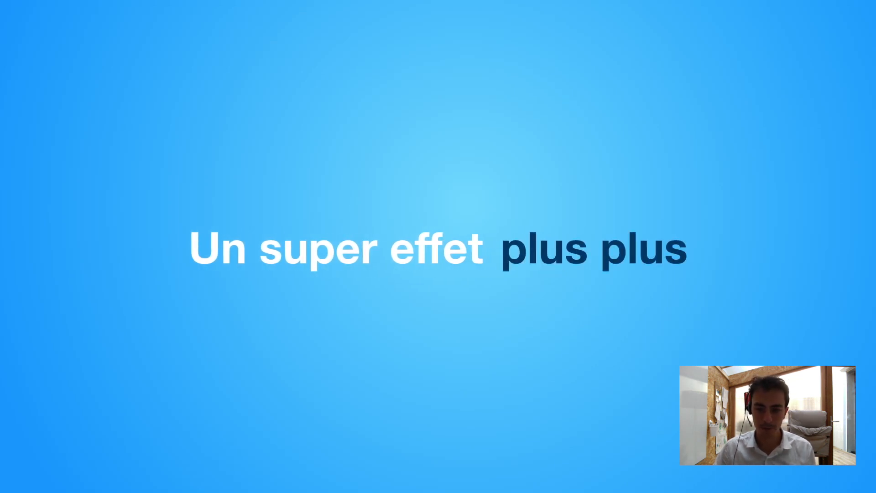
pyautogui.press('Escape')
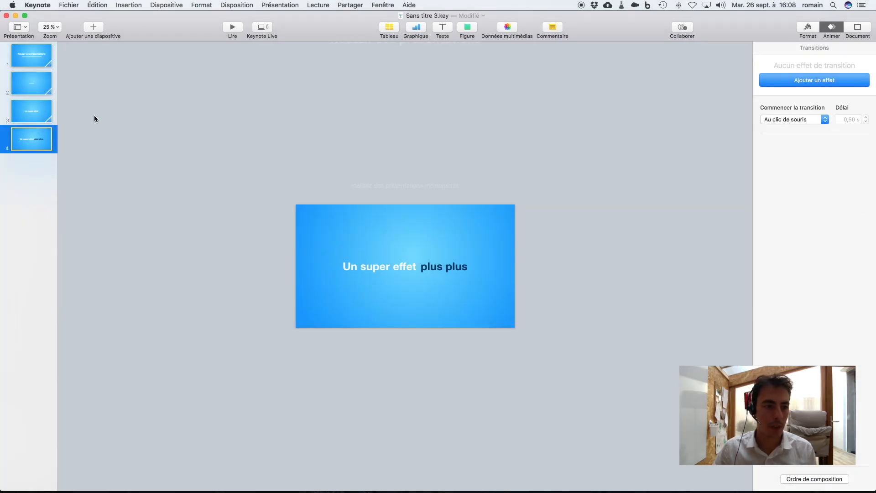
# - Add a blank slide with the Vierge layout after the fourth slide
pyautogui.click(98, 30)
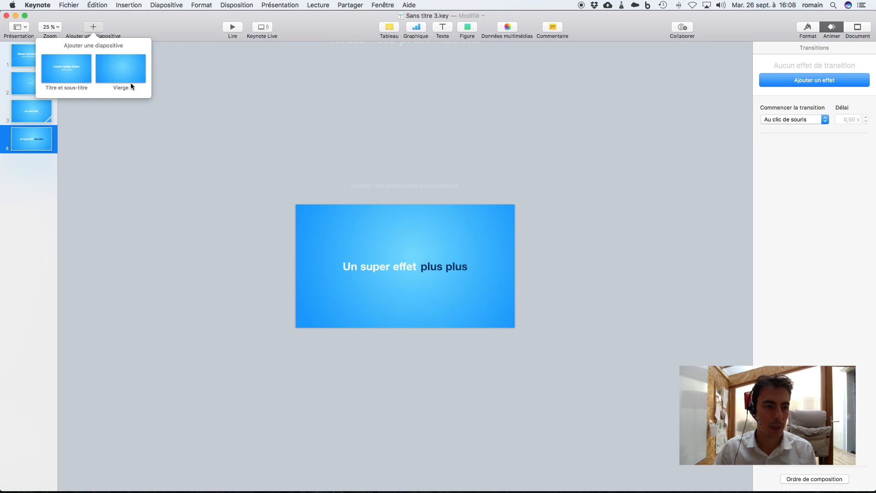
pyautogui.click(121, 69)
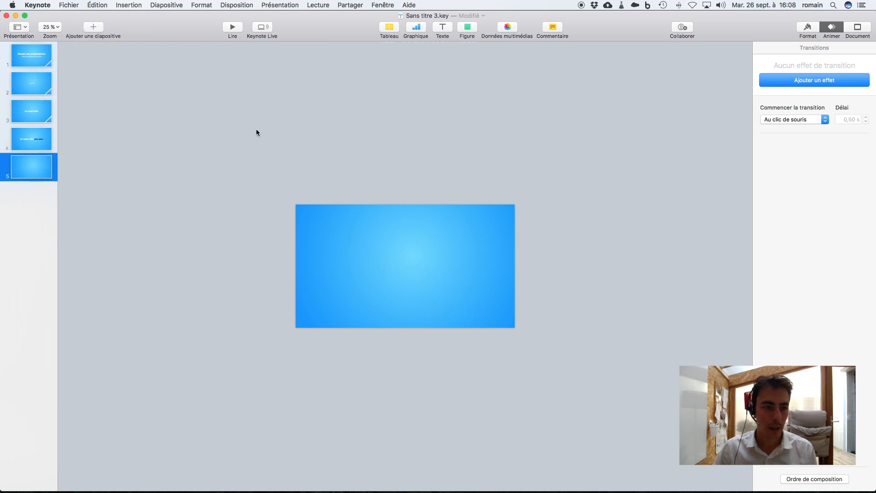
pyautogui.click(442, 30)
pyautogui.moveTo(394, 259); pyautogui.dragTo(439, 290)
pyautogui.click(439, 294)
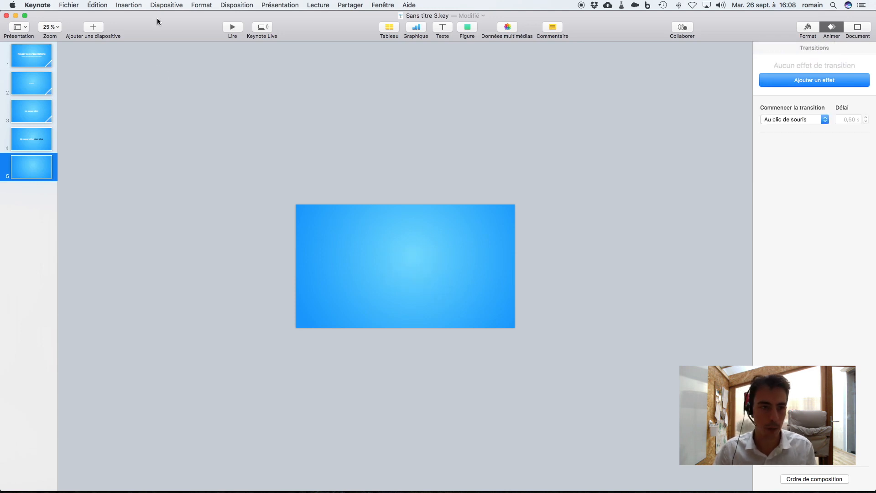
# - Insert the round white microphone image on the fifth slide, shrink it and centre it horizontally
pyautogui.click(133, 5)
pyautogui.click(137, 119)
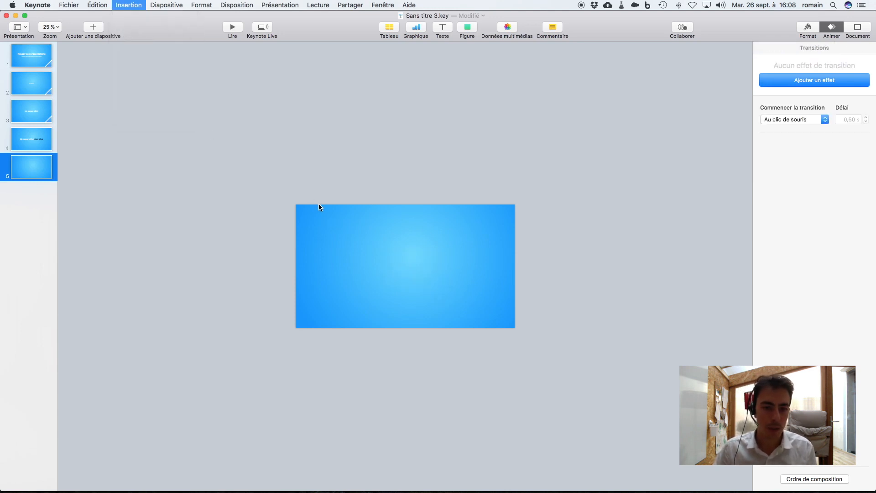
pyautogui.doubleClick(515, 144)
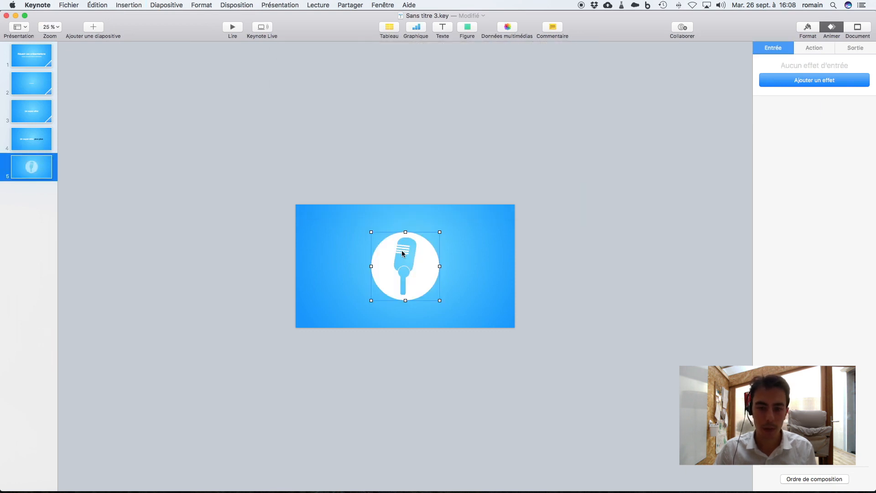
pyautogui.moveTo(440, 233); pyautogui.dragTo(418, 271)
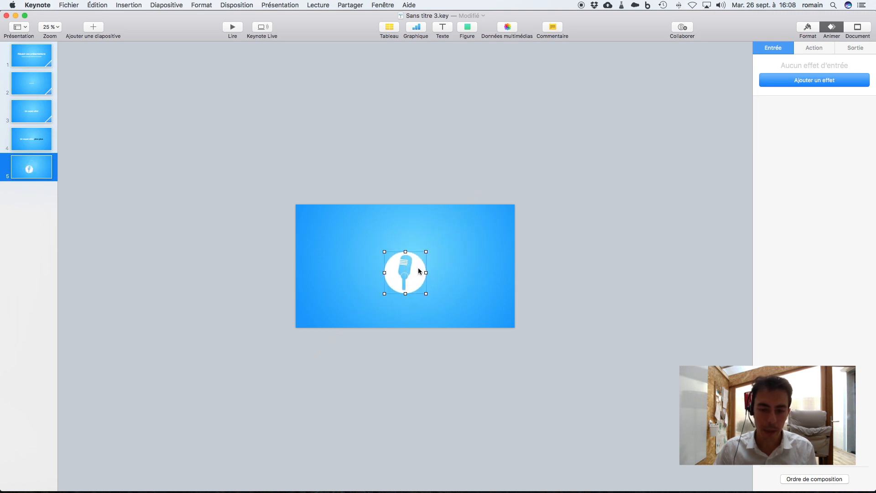
pyautogui.click(642, 168)
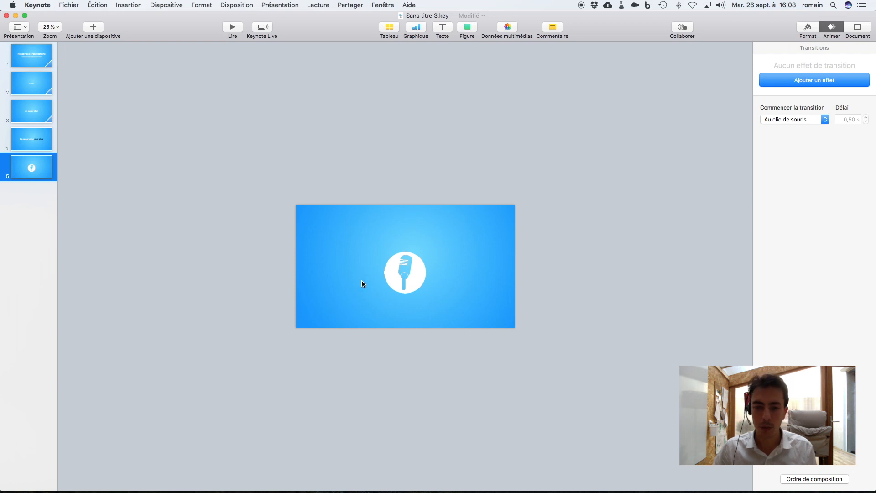
# - Give the microphone image an Enclume entrance effect
pyautogui.click(393, 279)
pyautogui.click(808, 83)
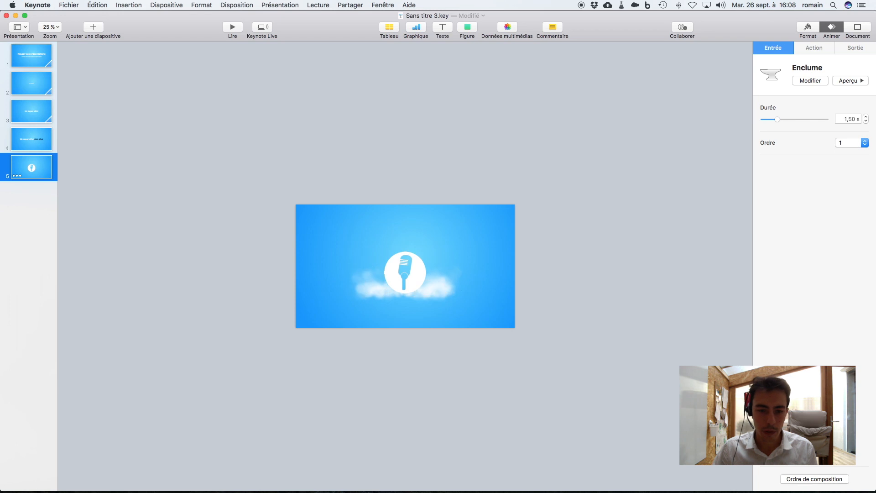
# - Set the duration of the microphone's Enclume entrance effect to 2,00 s
pyautogui.click(866, 117)
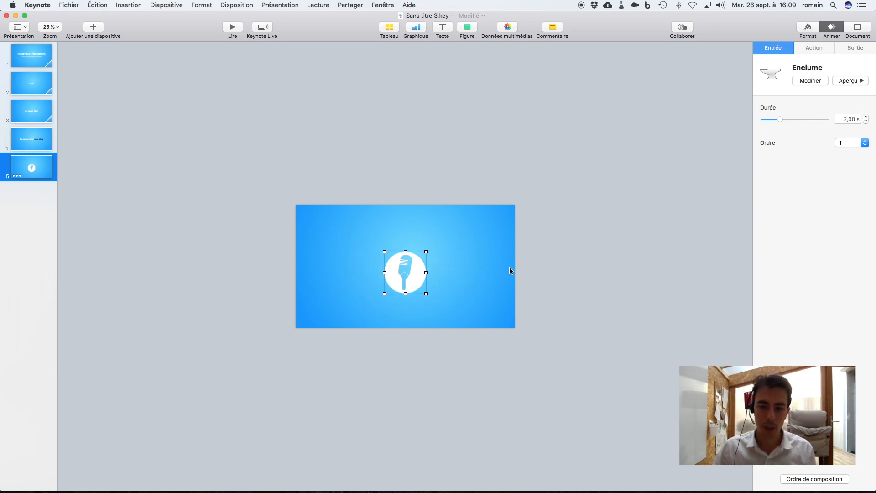
pyautogui.click(576, 271)
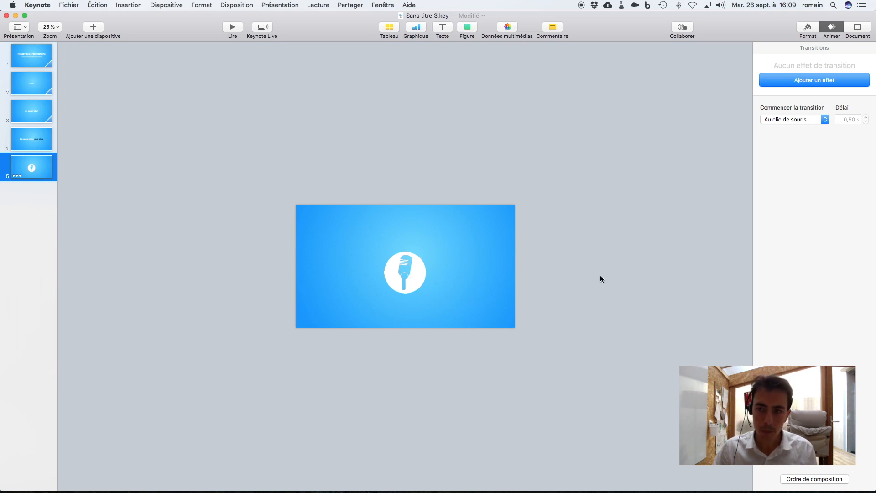
# - Play the slideshow from the fourth slide to check the microphone's entrance on the fifth slide, replay it and exit
pyautogui.click(42, 140)
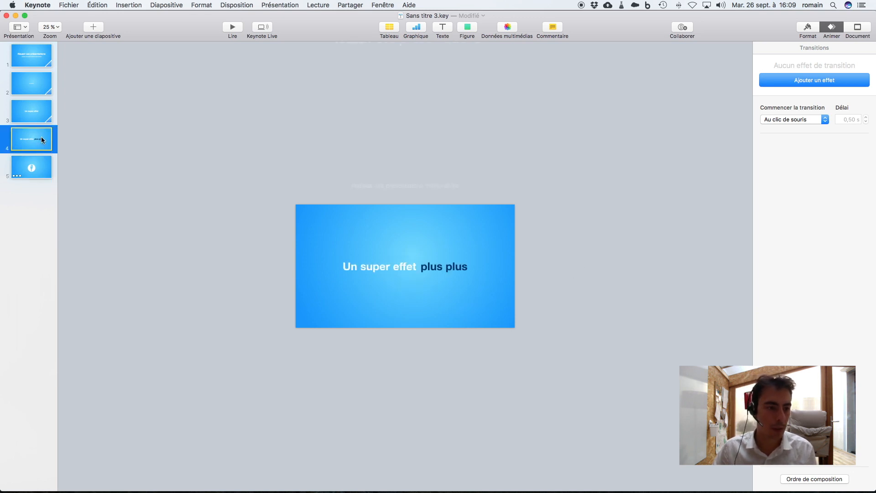
pyautogui.click(232, 27)
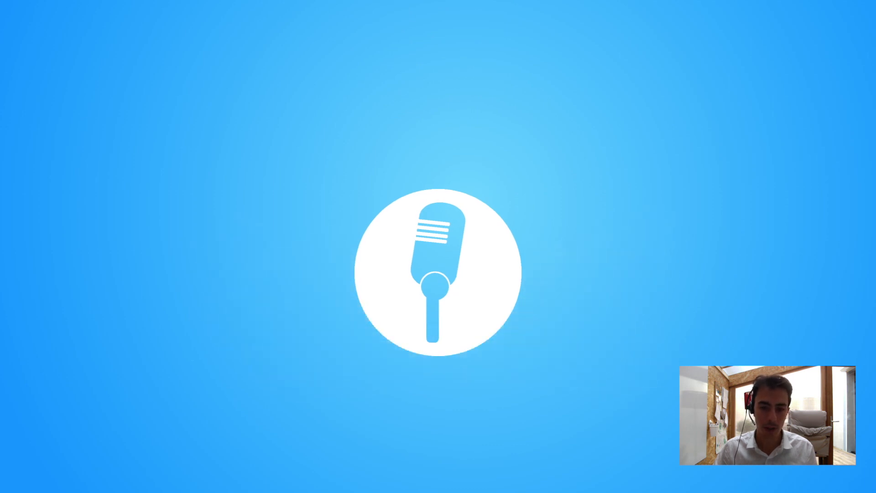
pyautogui.press('Left')
pyautogui.press('Right')
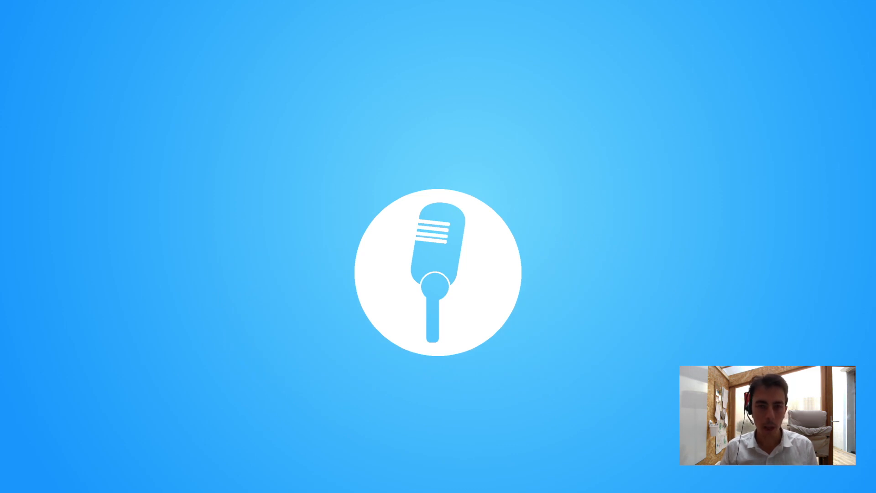
pyautogui.press('Left')
pyautogui.press('Escape')
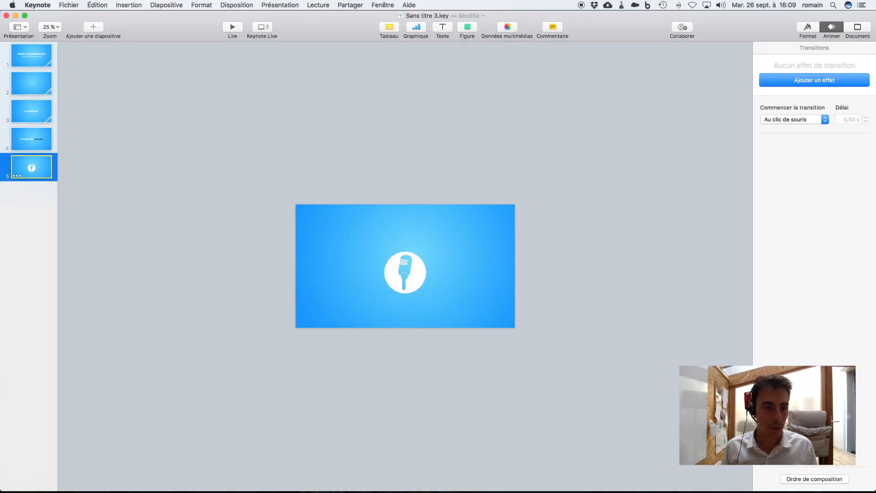